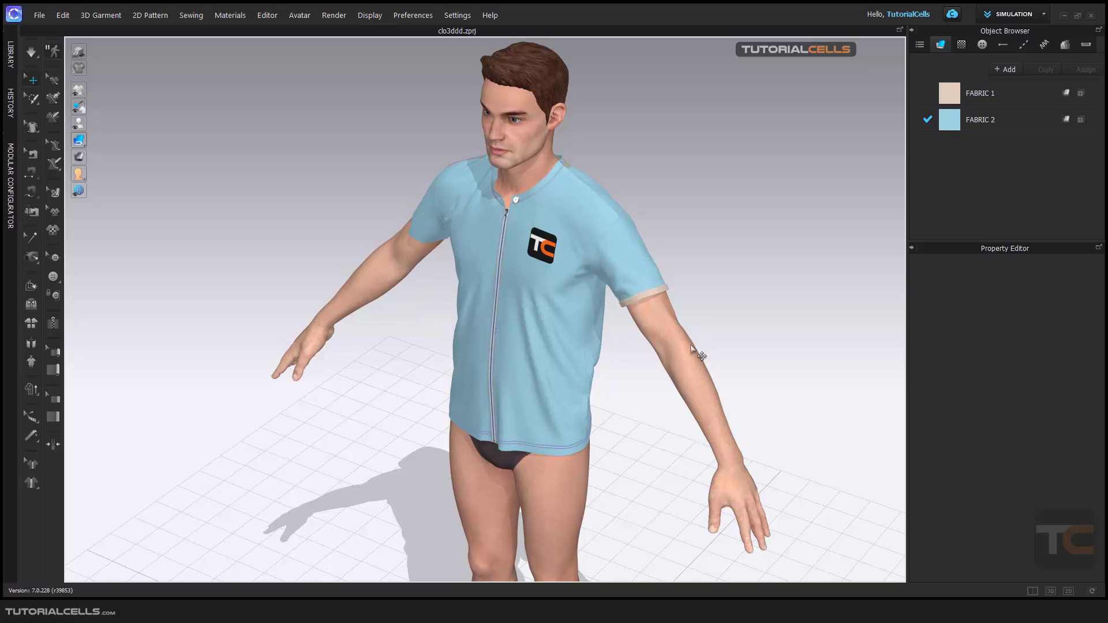
Open the Pose folder of the Male_V2 avatar in the library
left_click(7, 56)
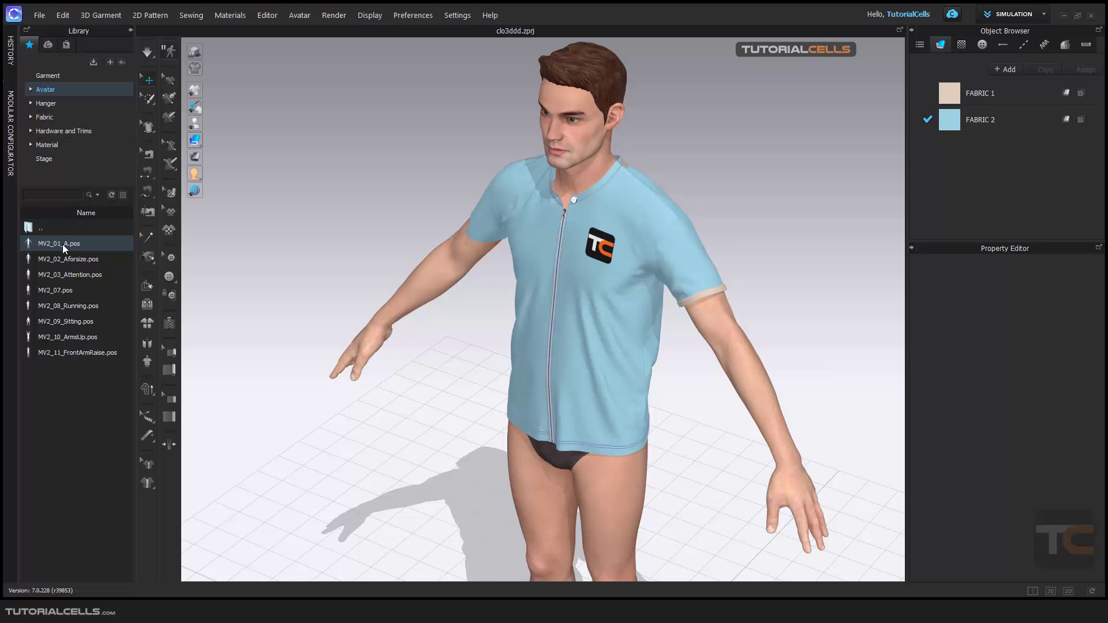
double_click(57, 229)
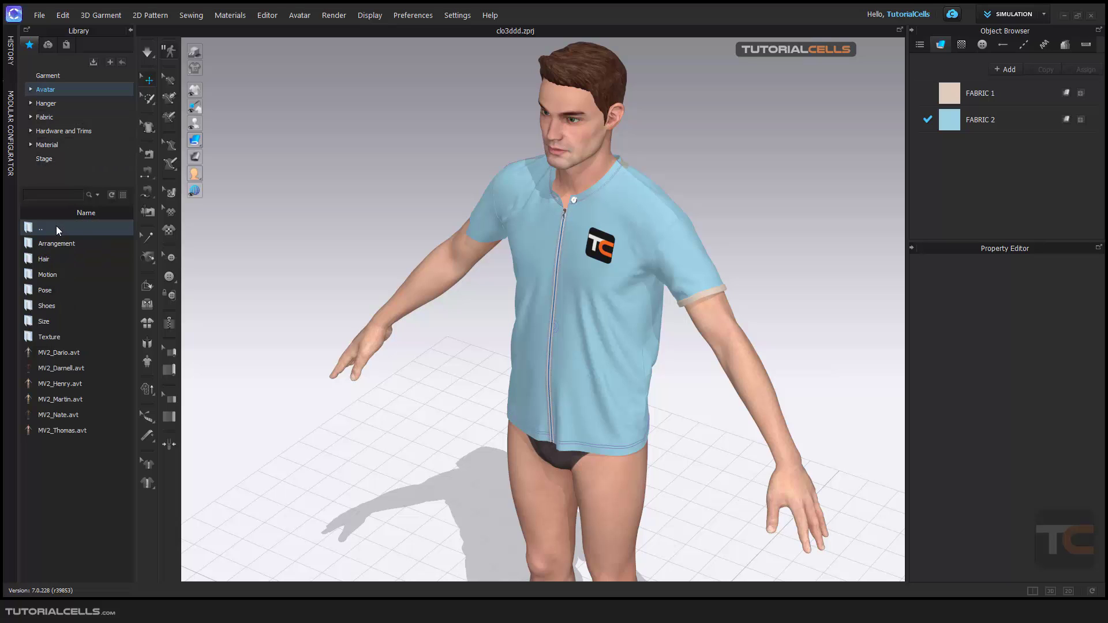
double_click(57, 229)
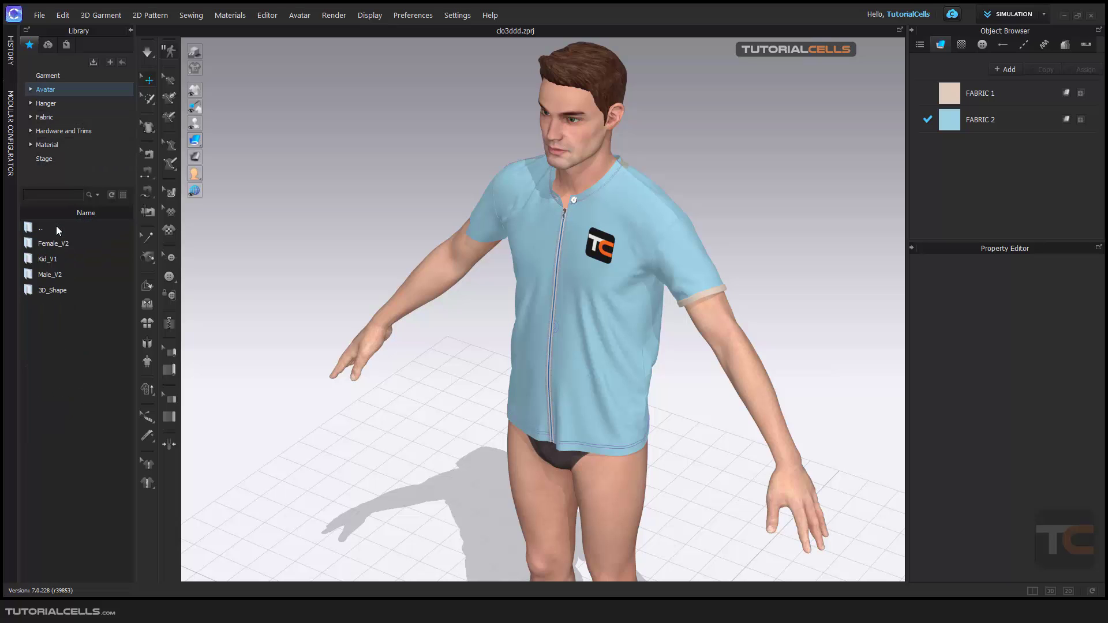
double_click(46, 276)
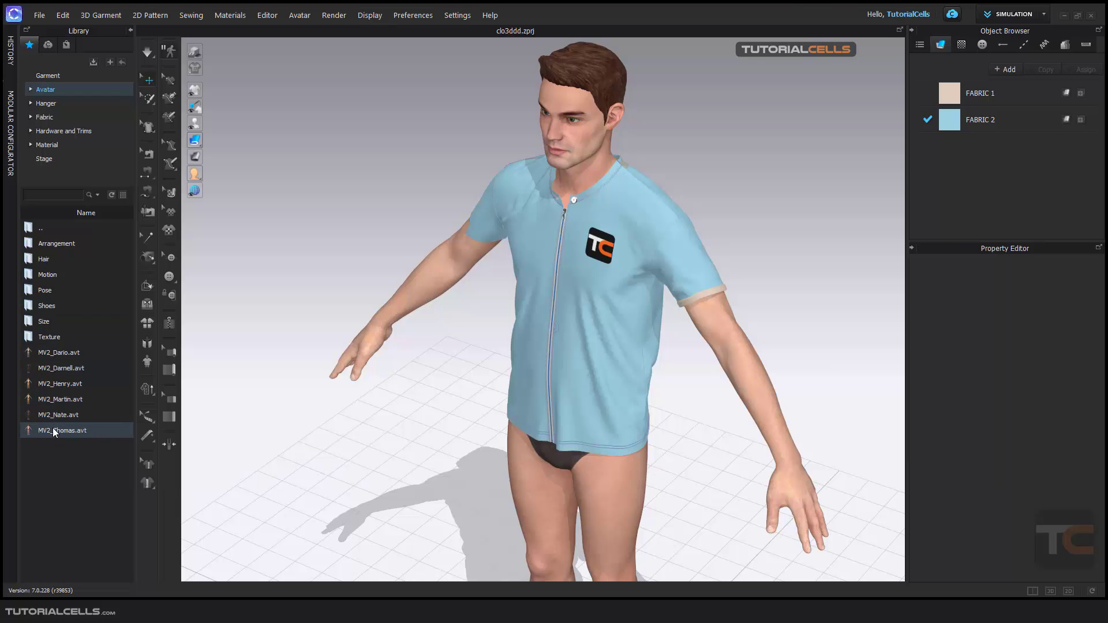
double_click(55, 295)
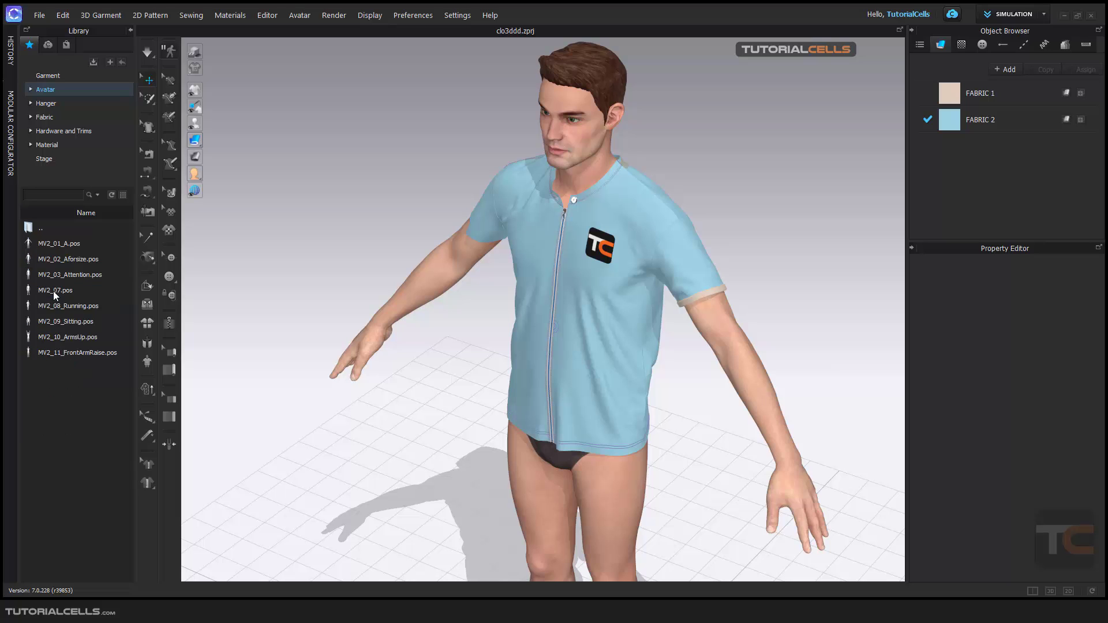
Apply the MV2_10_ArmsUp.pos pose with Pose Only and Align Bottom to Ground, and simulate the garment on the raised arms
left_click_drag(53, 341, 478, 280)
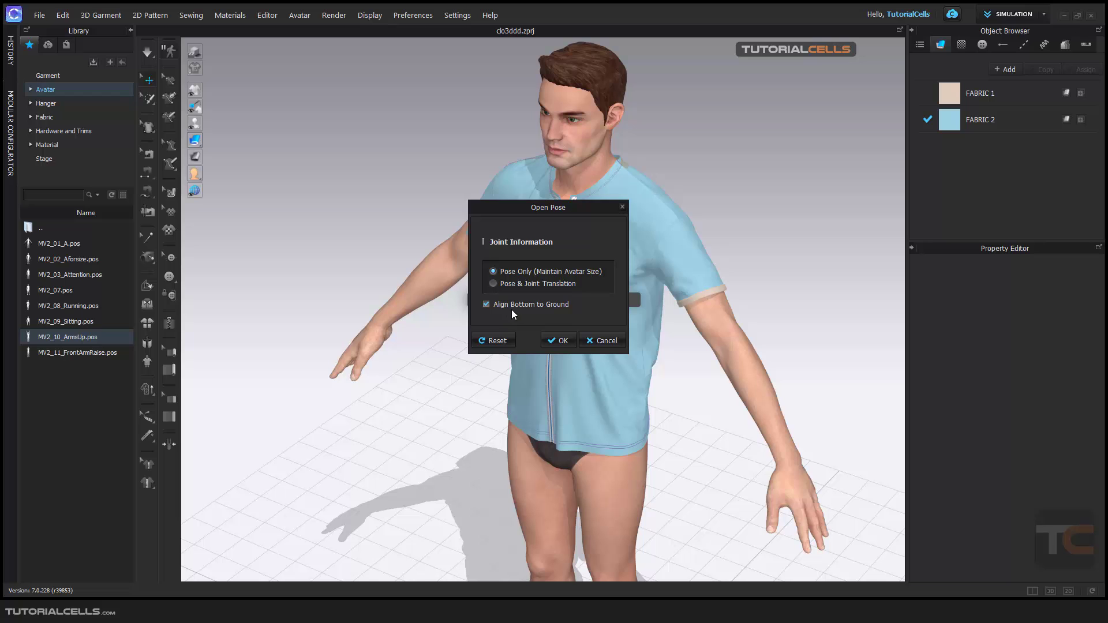
left_click(557, 340)
scroll(209, 93, "down", 3)
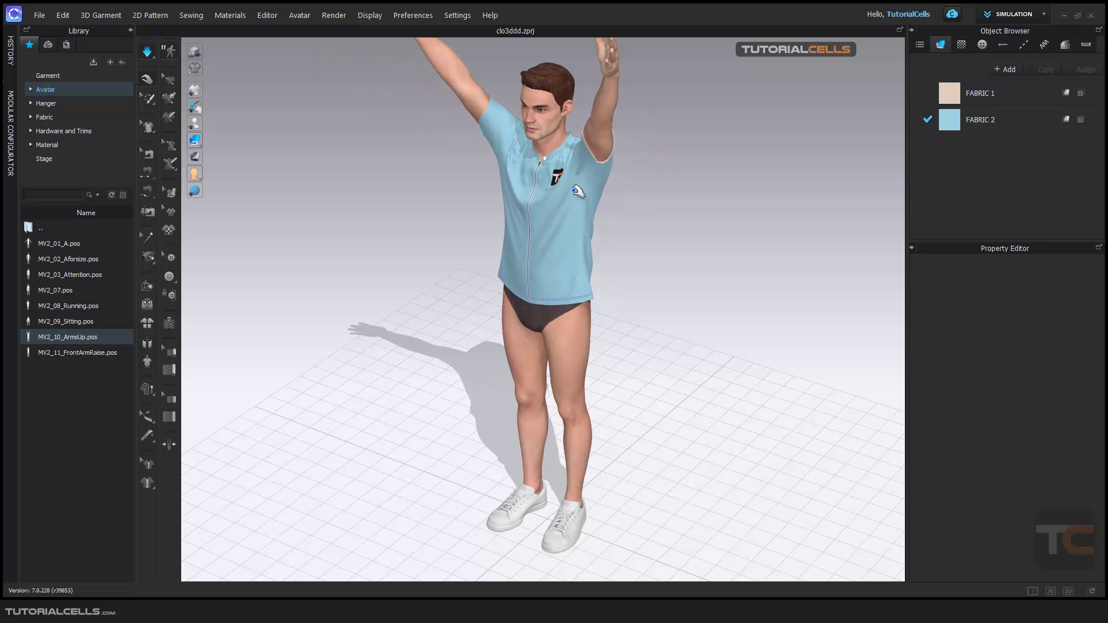
right_click_drag(583, 188, 572, 229)
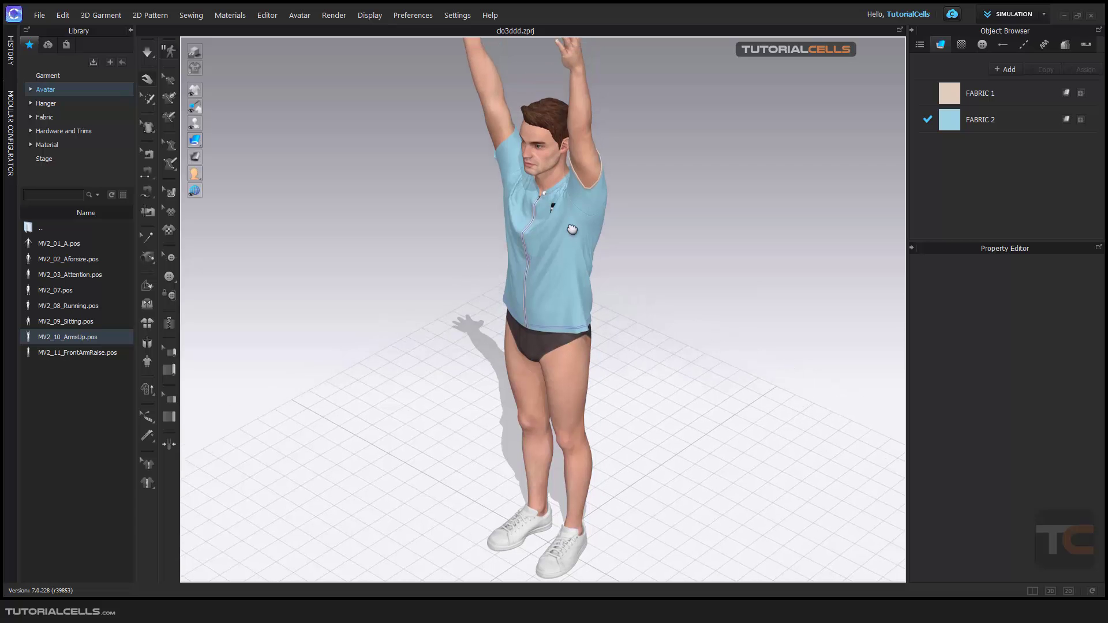
left_click(147, 51)
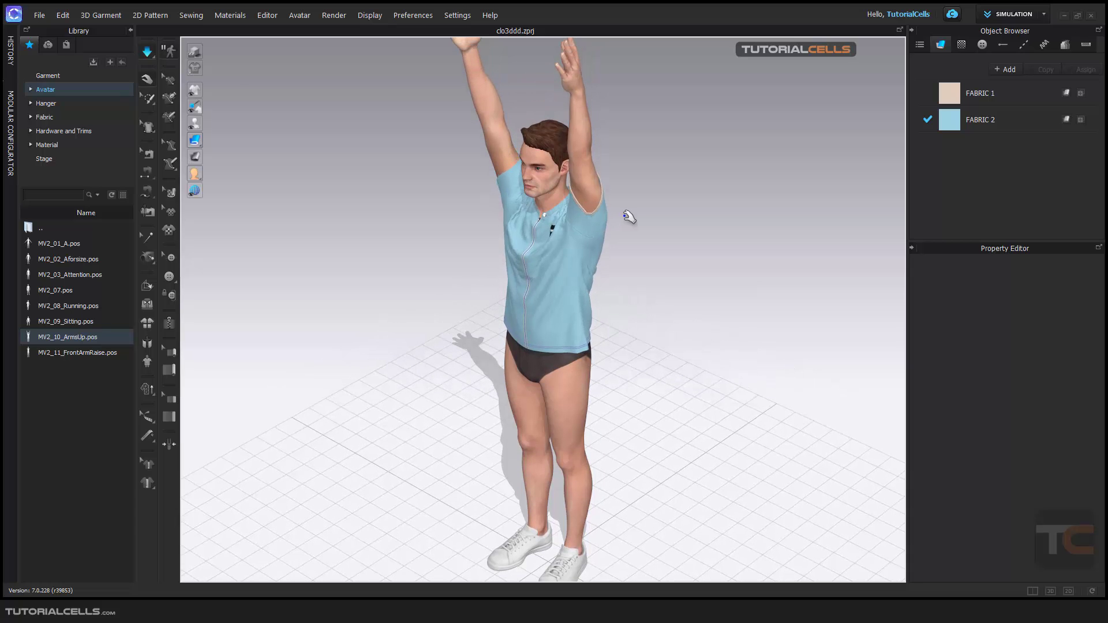
mouse_move(589, 209)
right_mouse_down()
mouse_move(414, 198)
mouse_move(603, 206)
right_mouse_up()
Apply the MV2_02_Aforsize.pos pose with Pose Only and Align Bottom to Ground, and simulate the garment
left_click_drag(66, 259, 411, 261)
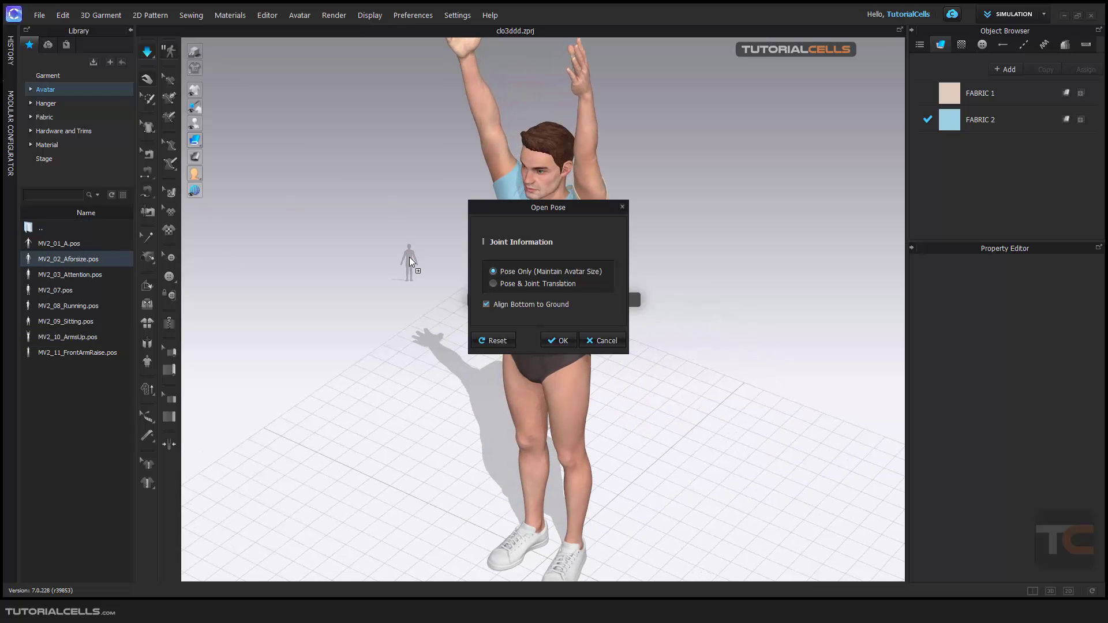
left_click(560, 341)
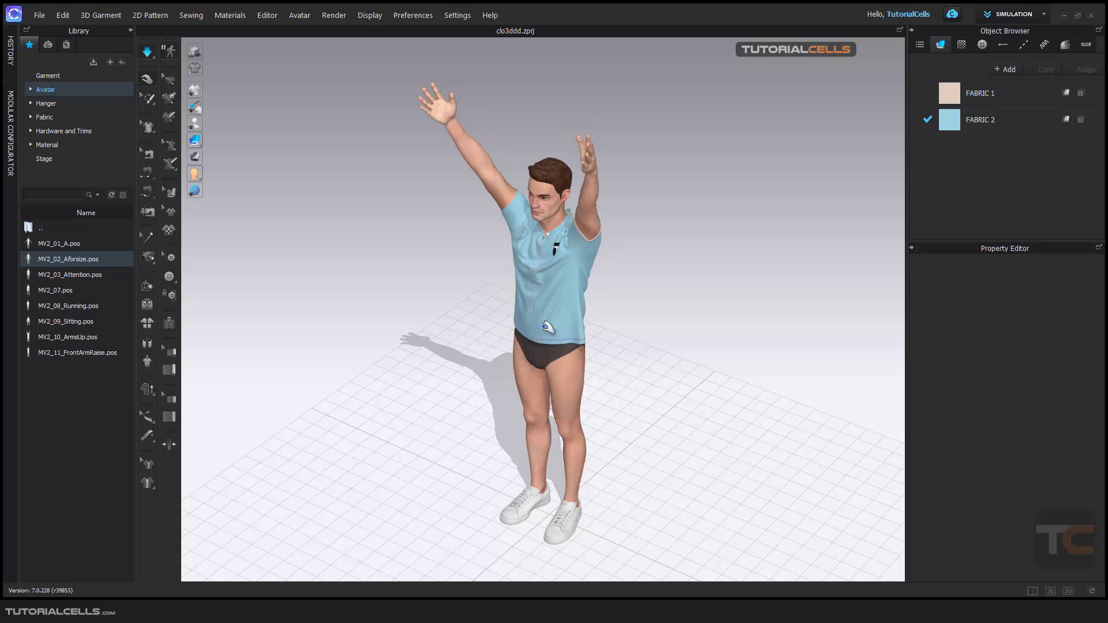
left_click(149, 54)
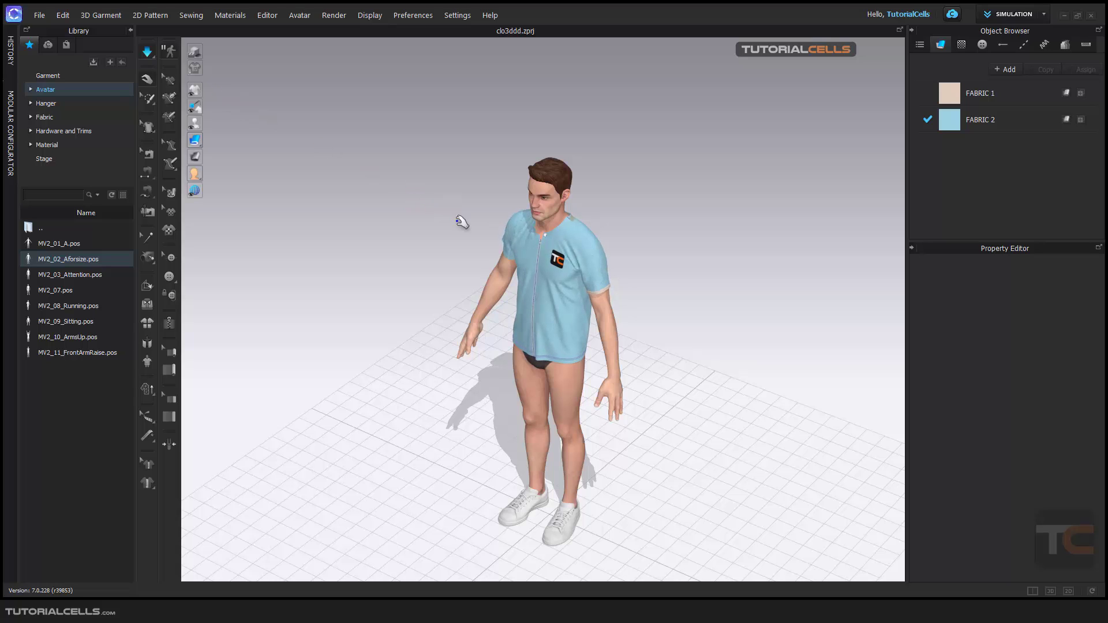
Examine how the shirt's sleeve, shoulder and front pieces drape on the avatar in the lowered-arm pose
left_click(592, 259)
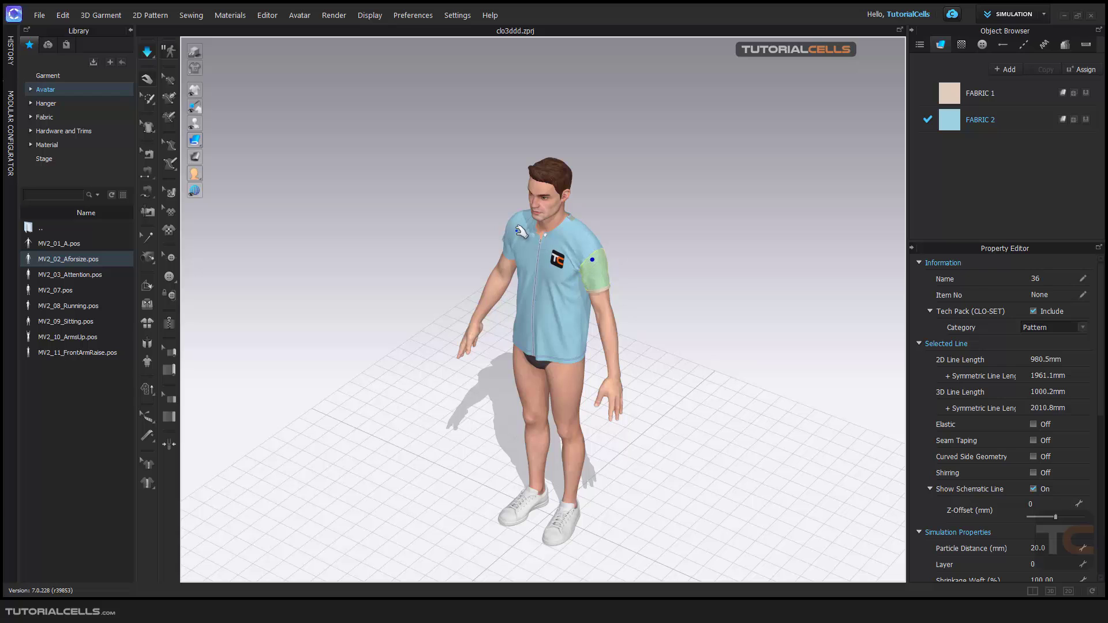
left_click(522, 232)
left_click(541, 274)
right_click_drag(646, 239, 489, 241)
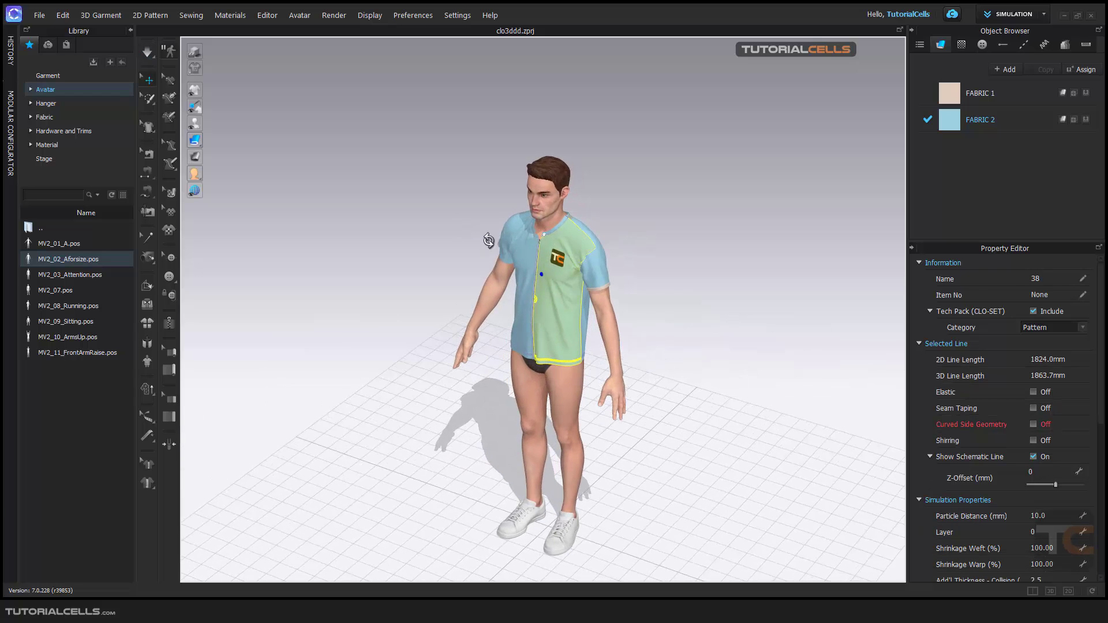
left_click(473, 238)
scroll(475, 240, "up", 2)
middle_click_drag(478, 260, 497, 262)
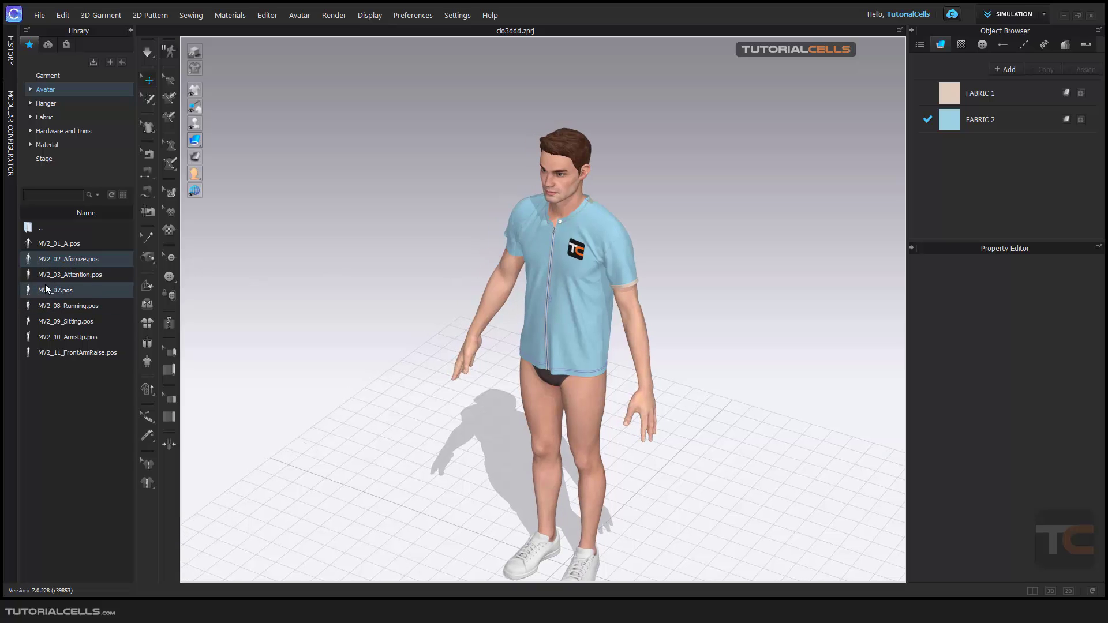
Collapse the library and show the avatar's X-ray joints
left_click(129, 32)
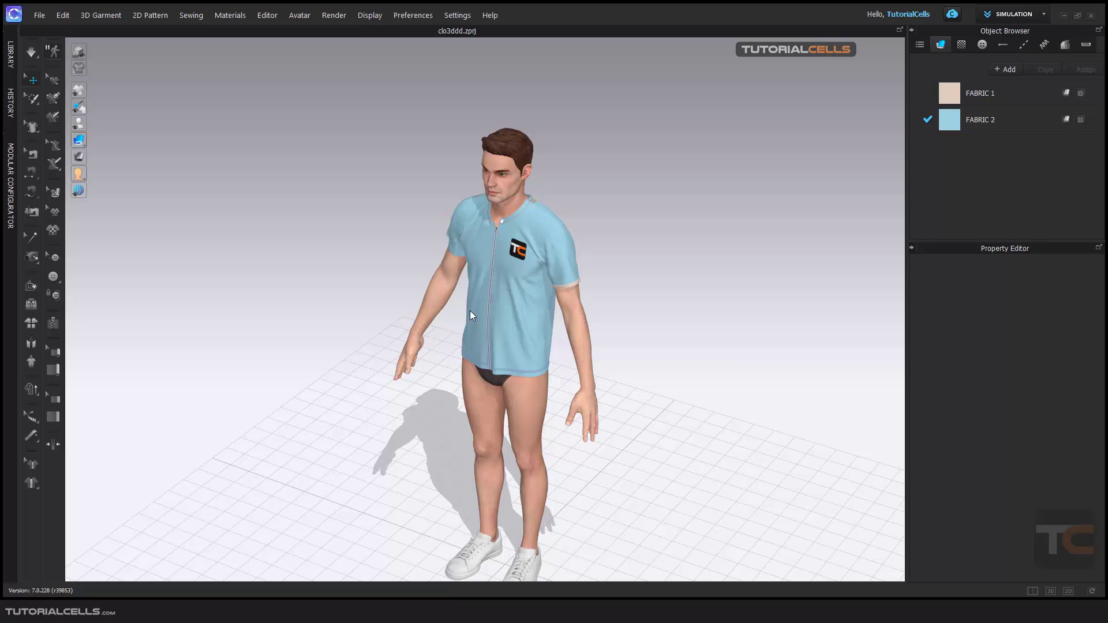
scroll(470, 310, "up", 3)
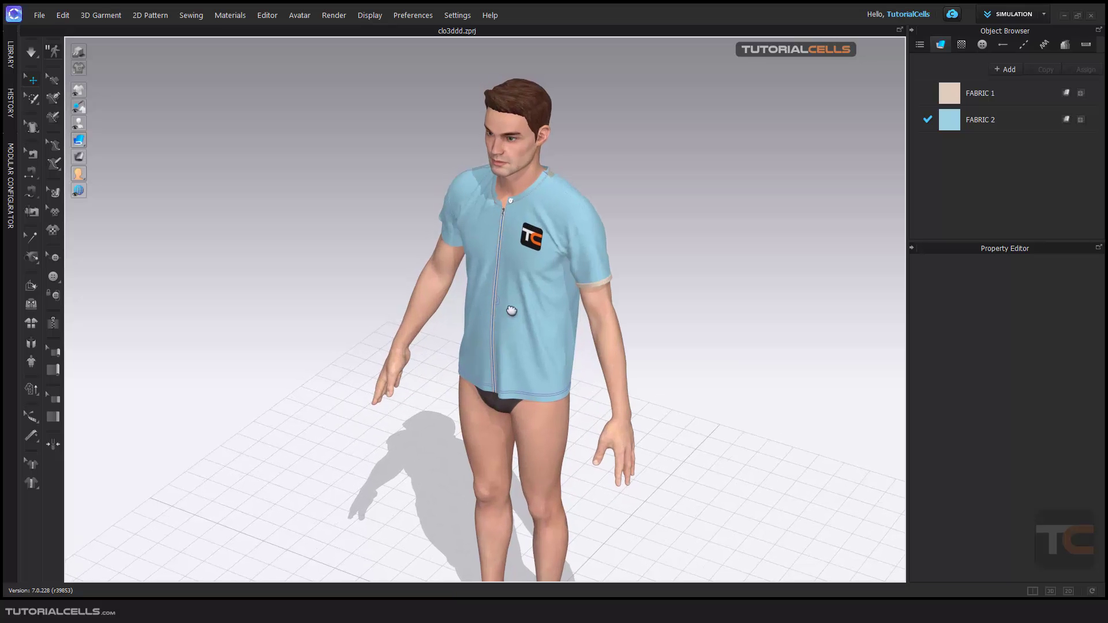
middle_click_drag(512, 312, 522, 315)
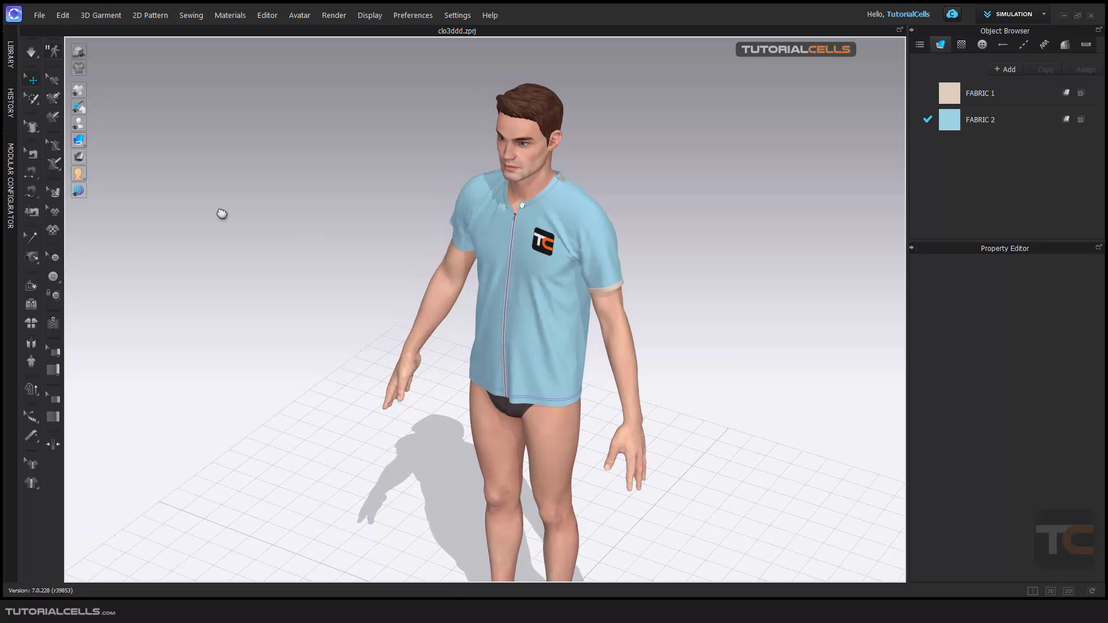
mouse_move(91, 128)
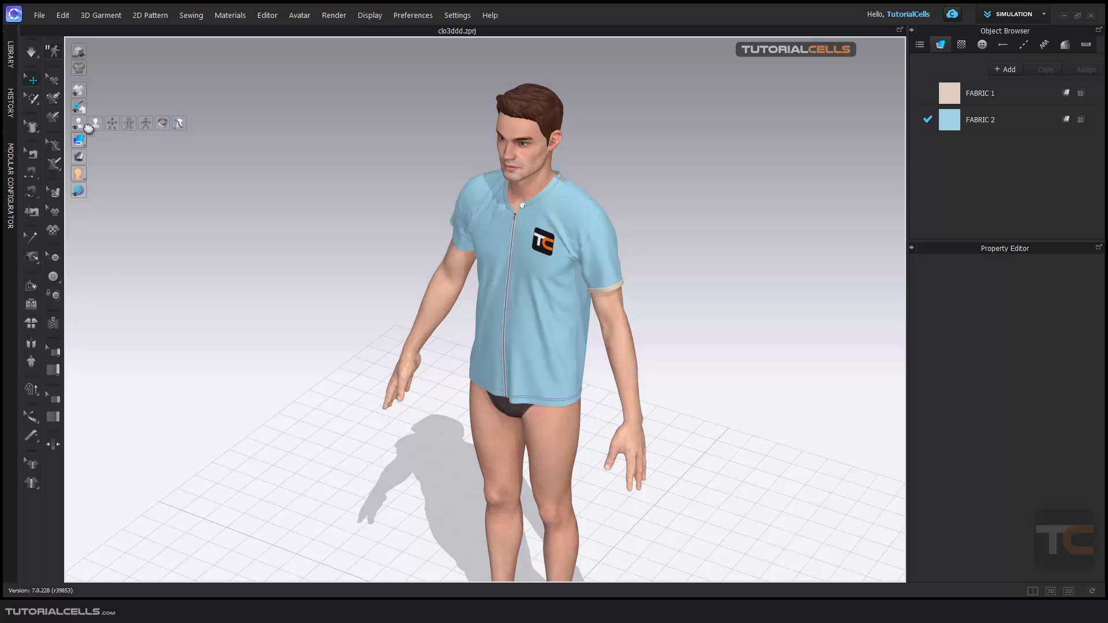
left_click(146, 123)
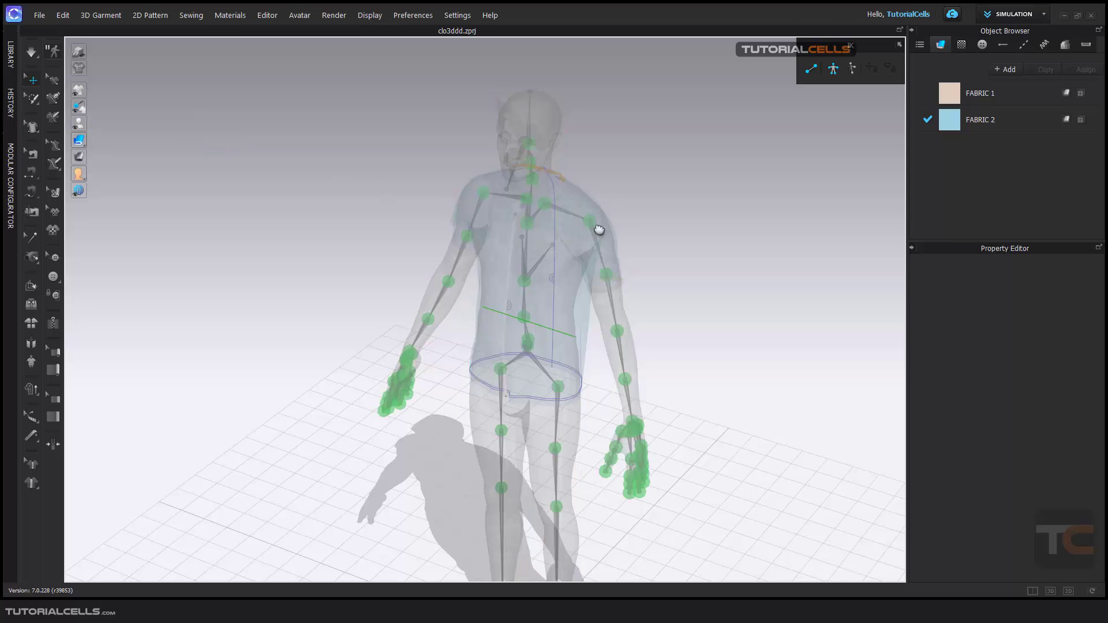
Turn off the IK joints display and shift the joint toolbar slightly within the 3D view
left_click(811, 70)
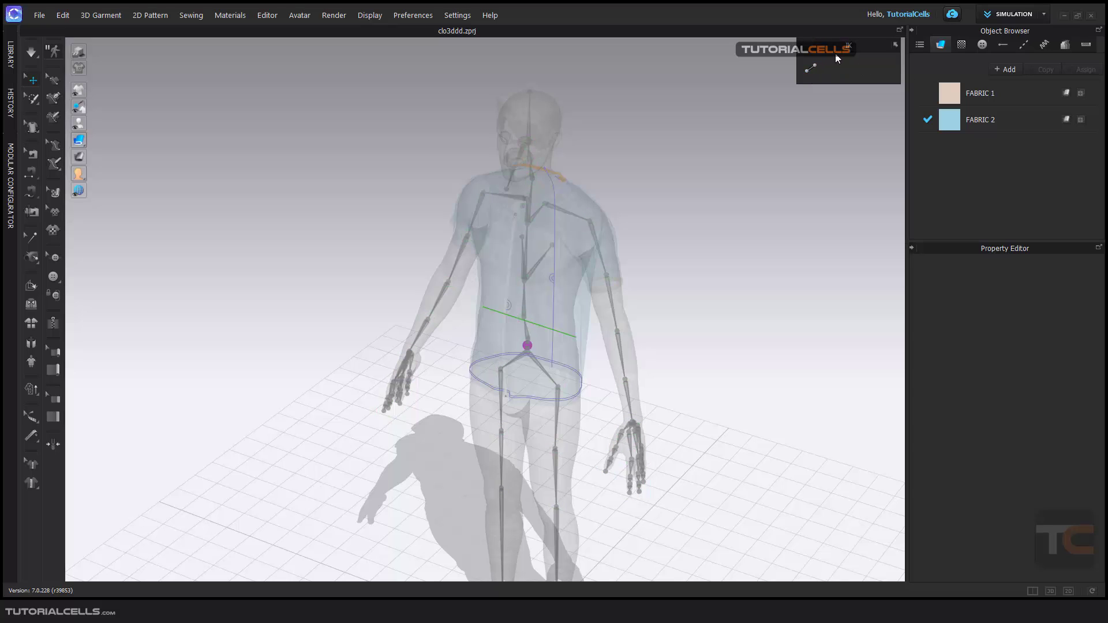
mouse_move(848, 51)
left_mouse_down()
mouse_move(781, 91)
mouse_move(842, 58)
left_mouse_up()
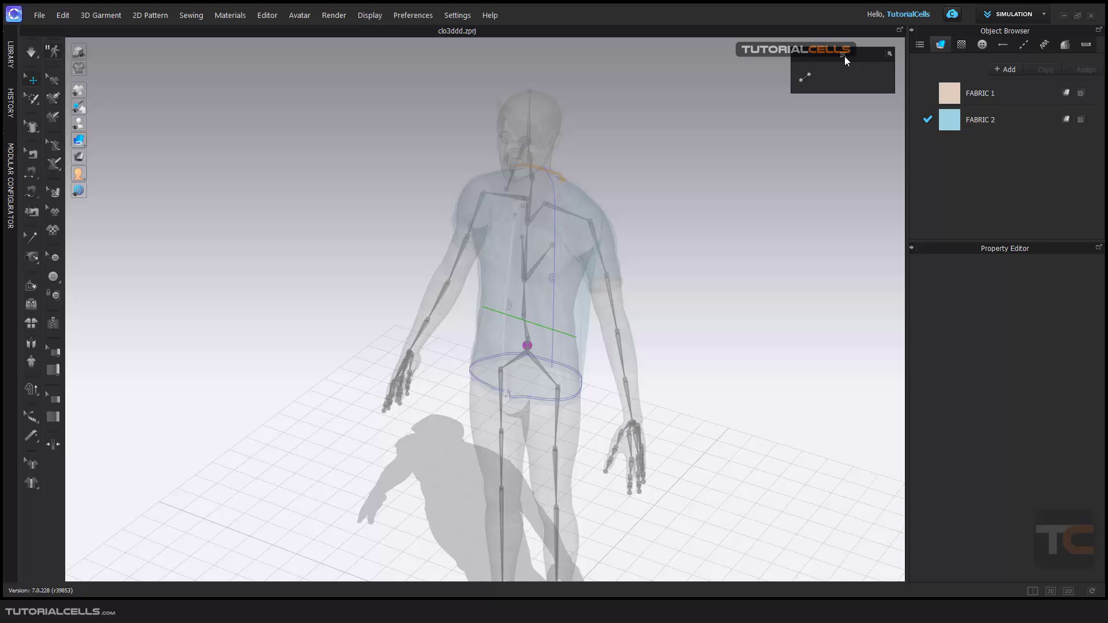
middle_click_drag(630, 270, 672, 199)
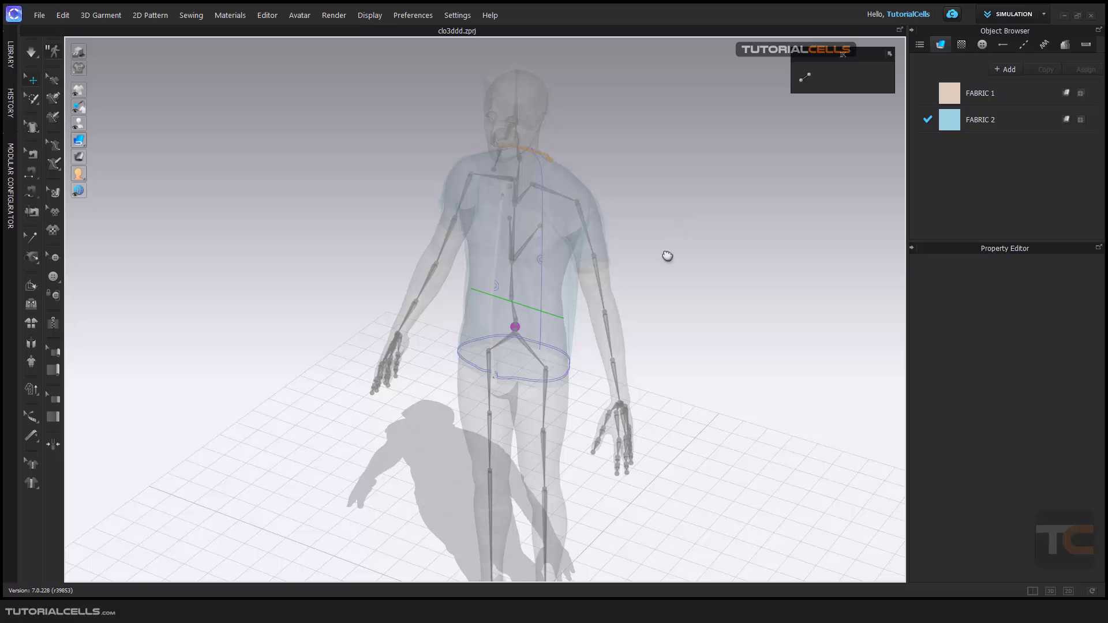
middle_click_drag(657, 267, 644, 231)
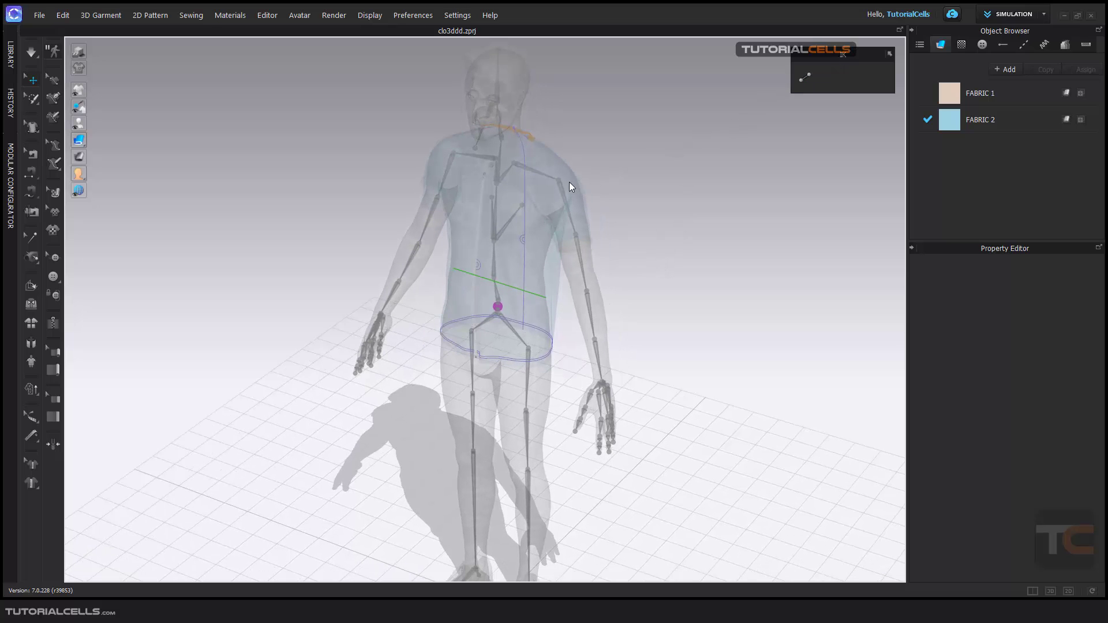
Try moving the avatar's left wrist joint outward with the IK joints off, and undo the move
left_click(604, 382)
middle_click_drag(638, 331, 644, 247)
scroll(651, 375, "up", 2)
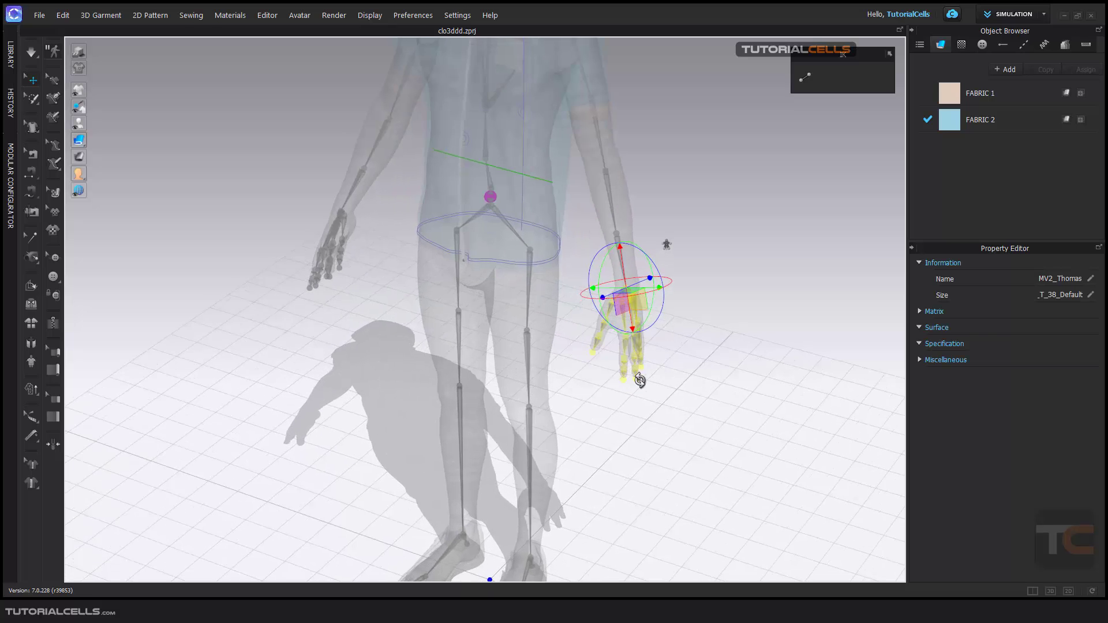
right_click_drag(641, 381, 648, 374)
left_click_drag(641, 305, 681, 330)
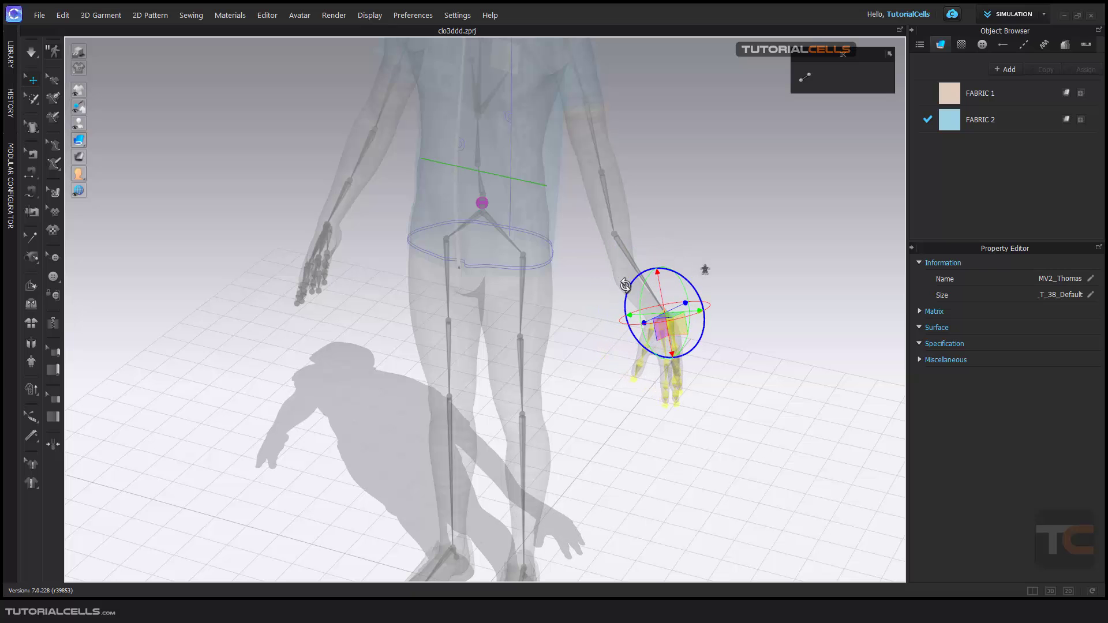
key("ctrl+z")
Turn the IK joints display back on and clear the selection of the avatar's left wrist joint
middle_click_drag(640, 286, 633, 366)
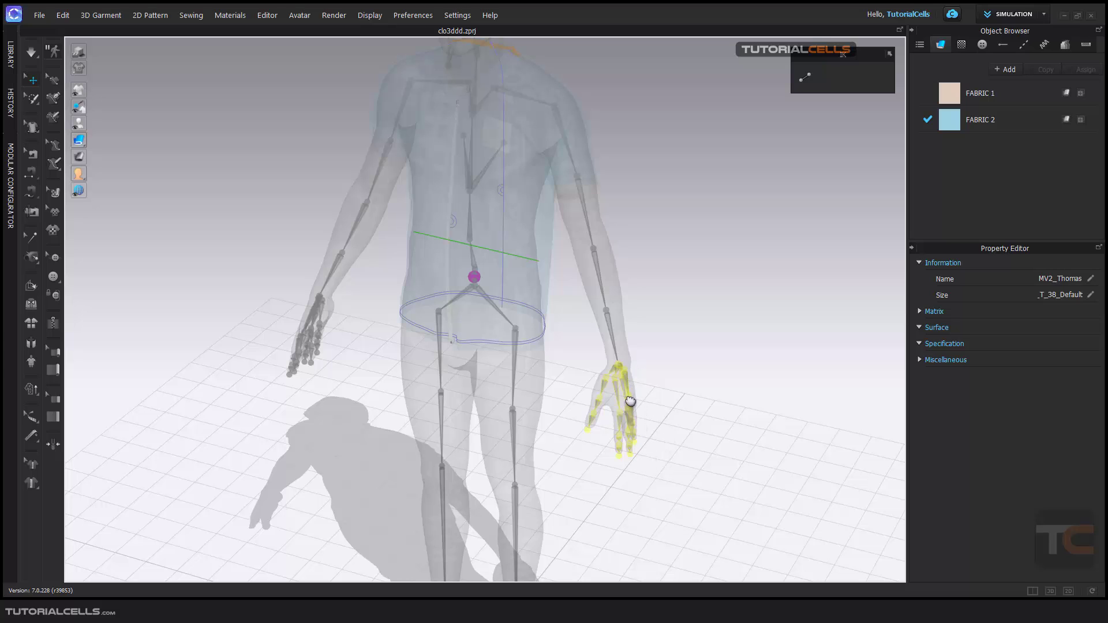
left_click(623, 370)
left_click_drag(633, 333, 641, 324)
right_click_drag(642, 323, 611, 339)
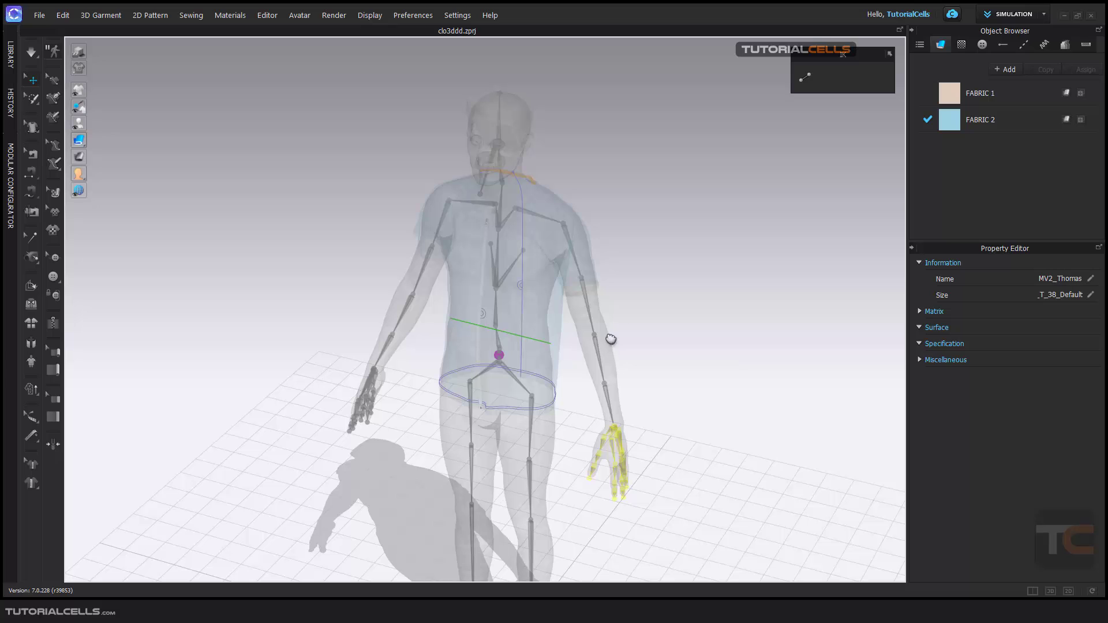
left_click(805, 79)
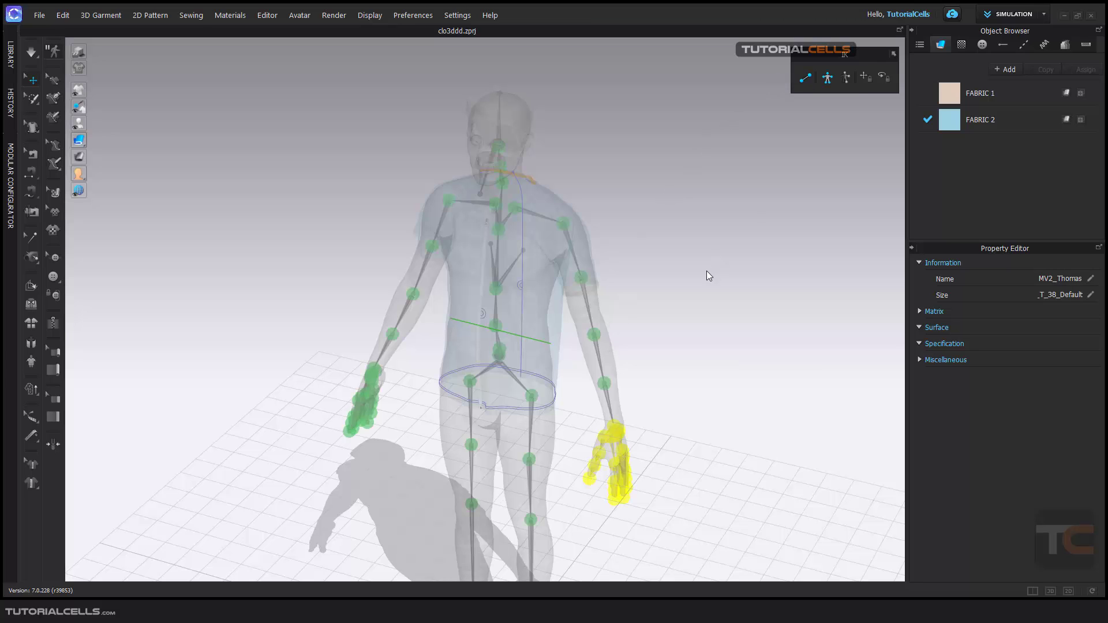
right_click_drag(706, 271, 670, 304)
left_click(655, 364)
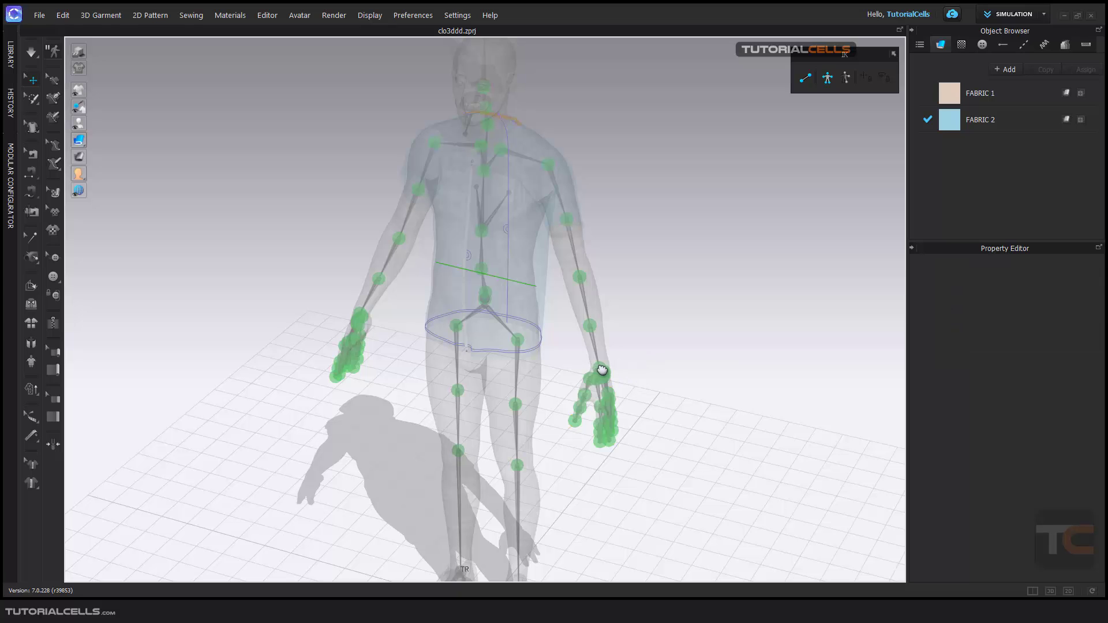
Try pulling the avatar's left wrist joint far outward with the IK joints on, and undo the move
left_click(602, 370)
left_click_drag(614, 382, 757, 365)
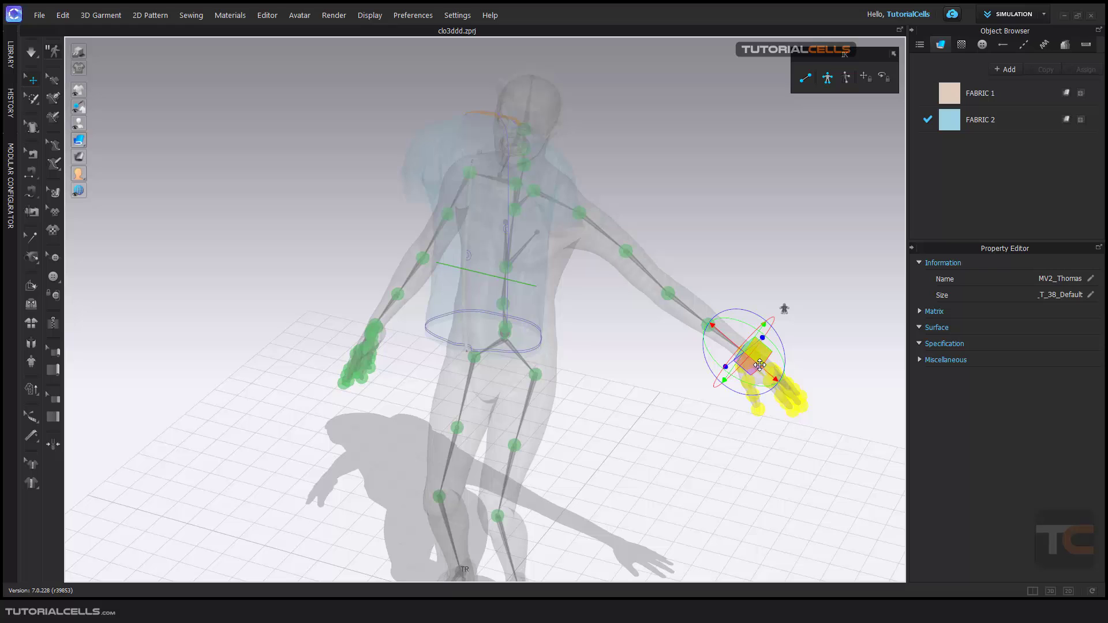
key("ctrl+z")
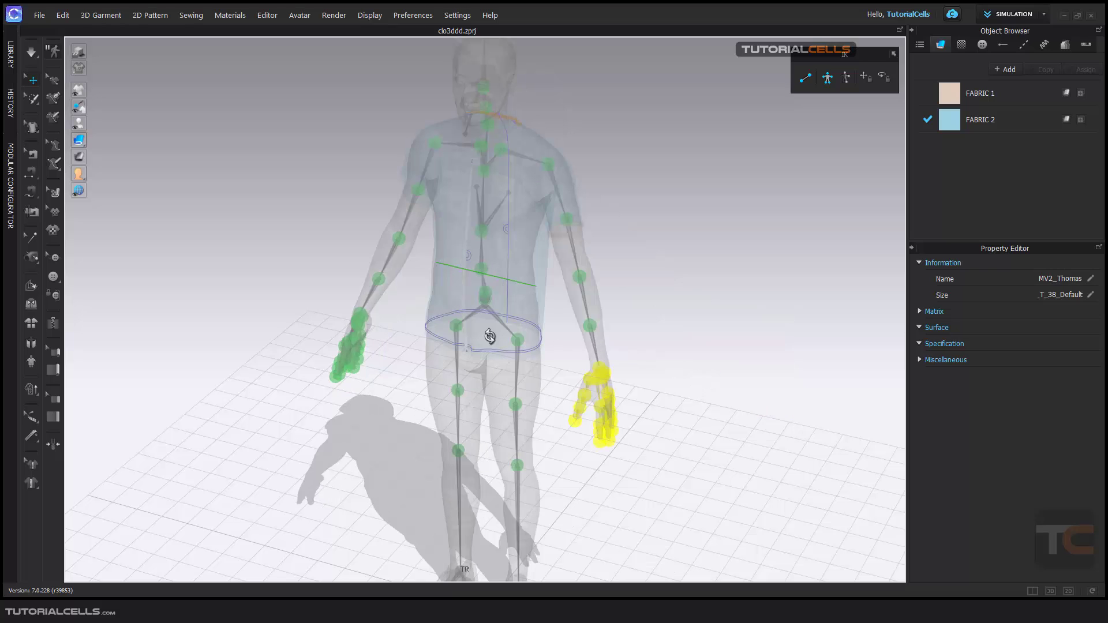
Run the simulation while moving the avatar's left wrist joint outward, and stop the simulation once the arm is raised
left_click(31, 53)
left_click_drag(605, 369, 647, 379)
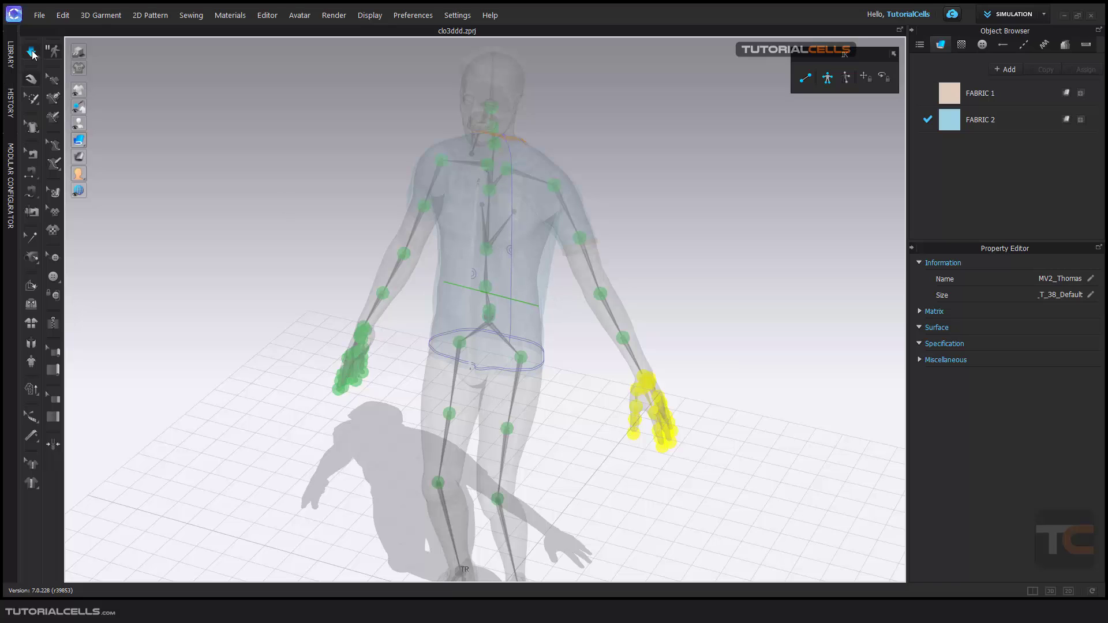
left_click(652, 376)
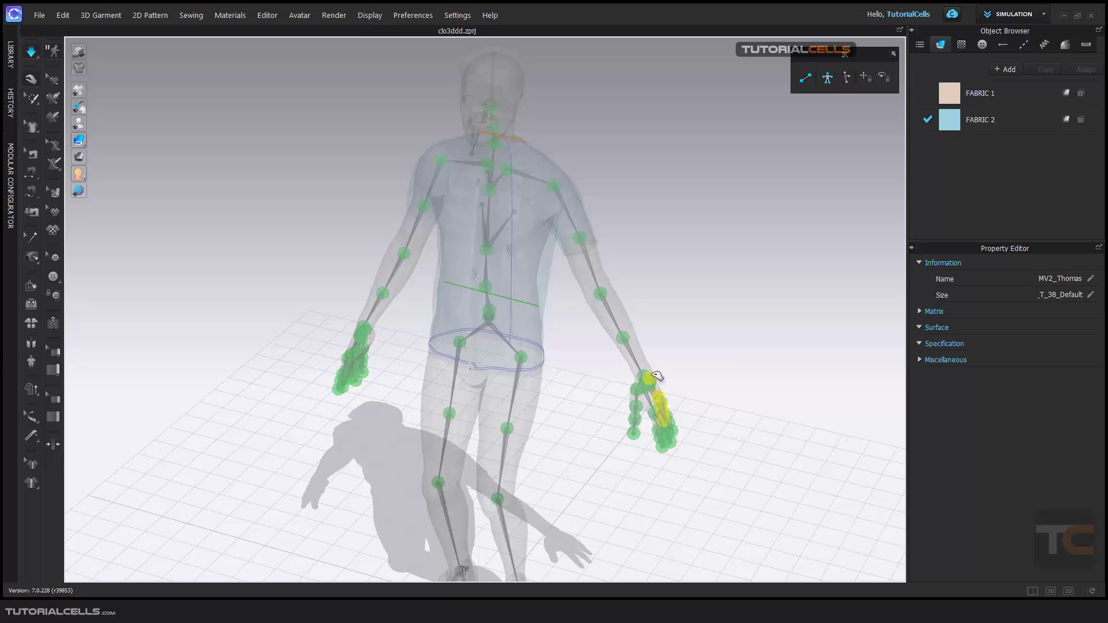
left_click(661, 376)
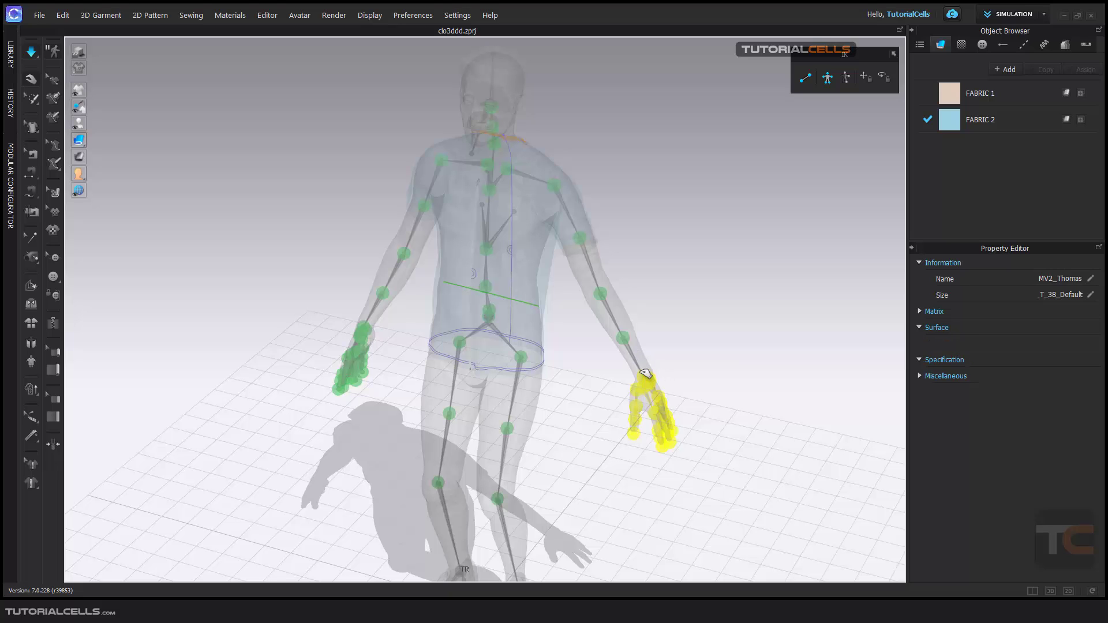
left_click_drag(661, 376, 678, 379)
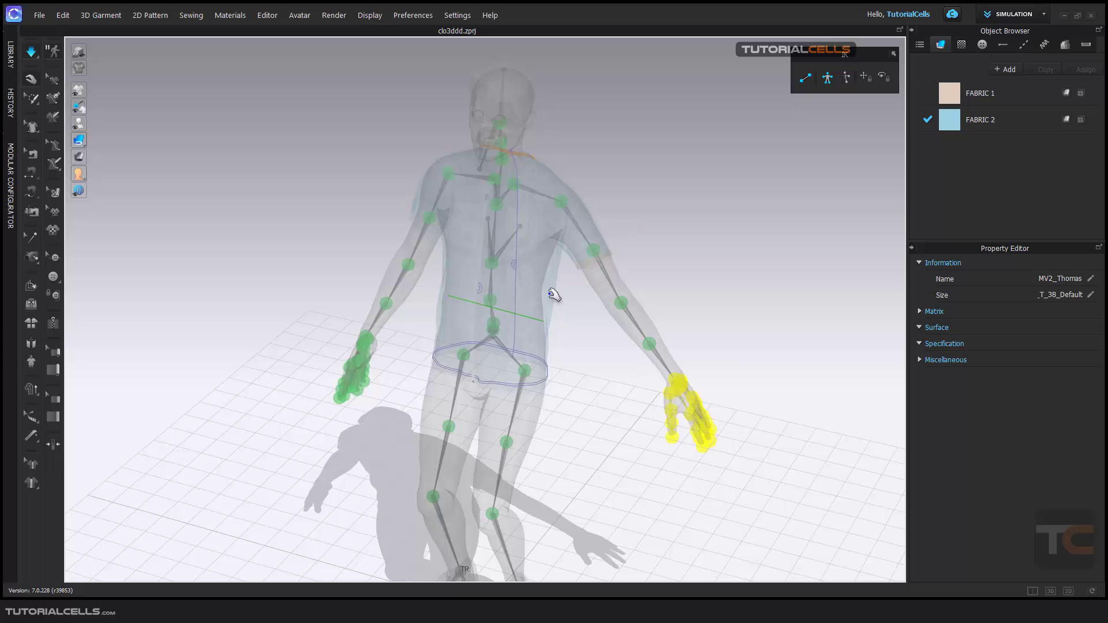
left_click(31, 53)
Try rotating a fingertip joint of the avatar's left hand toward the thumb, and undo the rotation
middle_click_drag(631, 247, 639, 315)
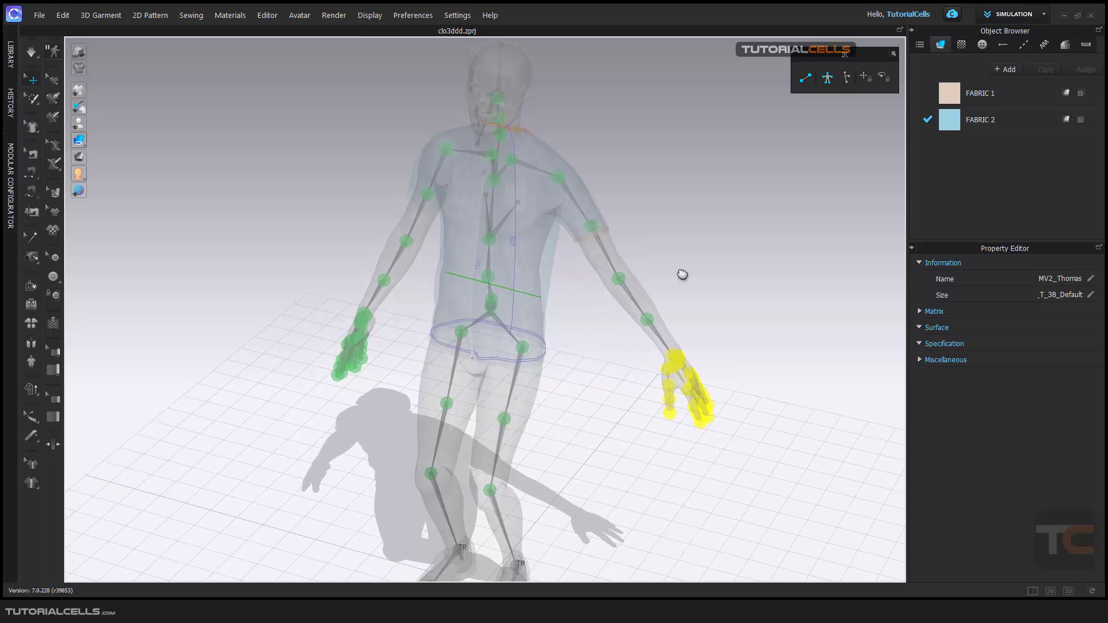
right_click_drag(683, 263, 652, 230)
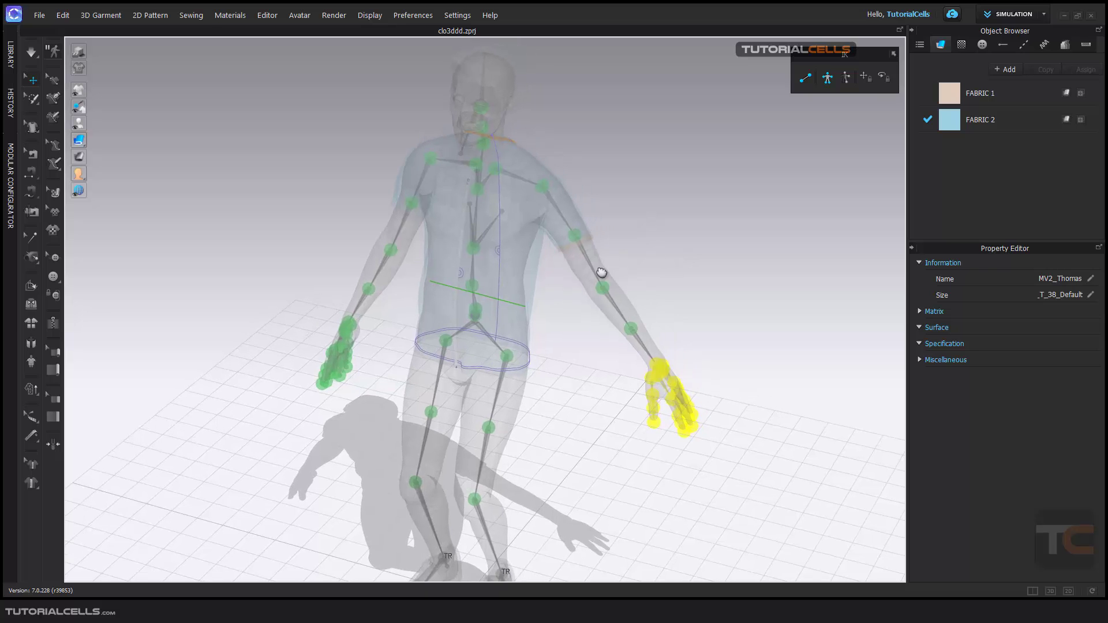
scroll(597, 265, "up", 2)
scroll(663, 346, "up", 3)
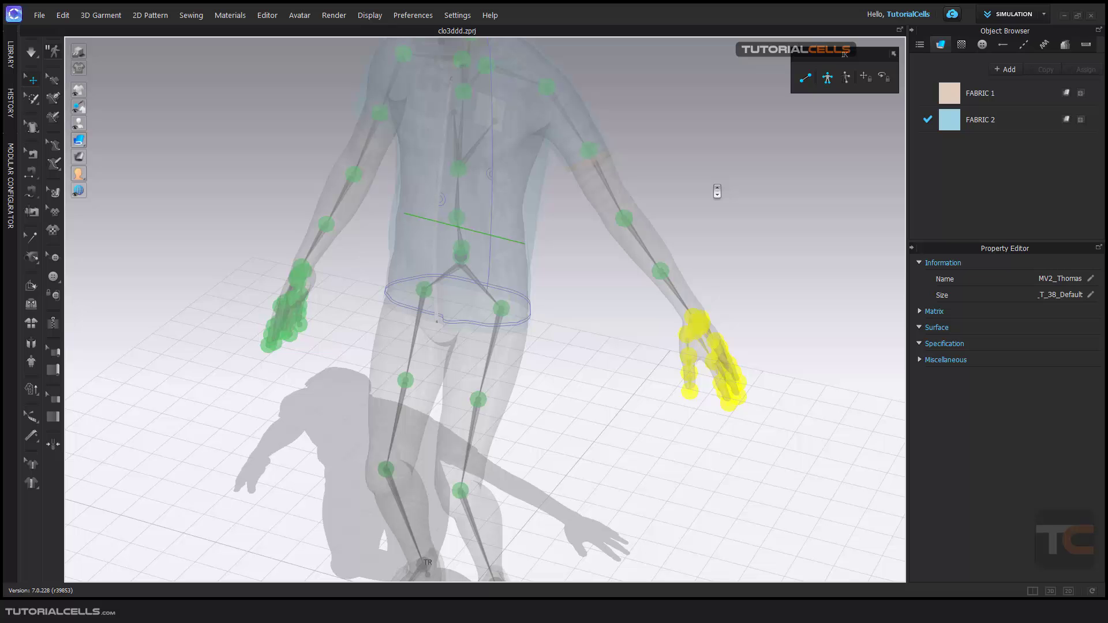
scroll(687, 314, "up", 6)
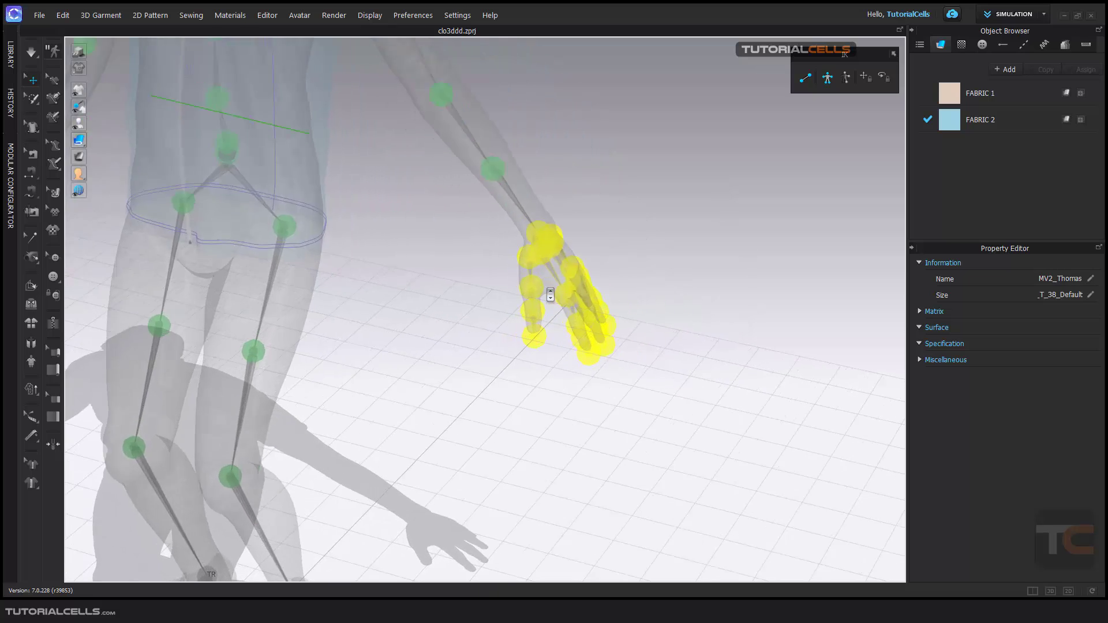
right_click_drag(600, 294, 552, 391)
left_click(597, 386)
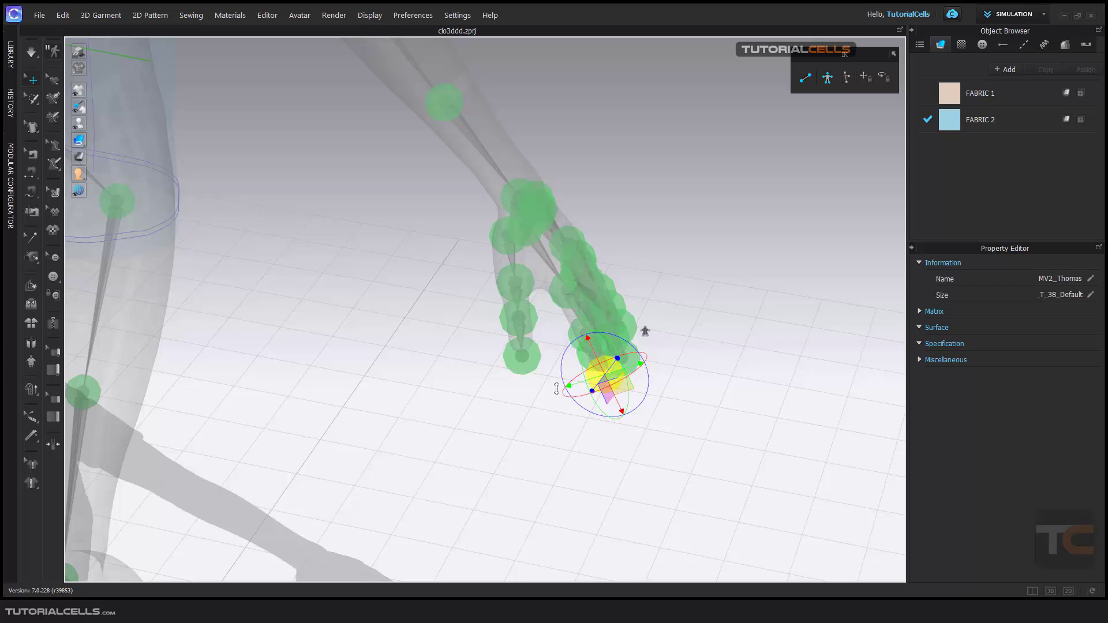
left_click_drag(630, 369, 654, 427)
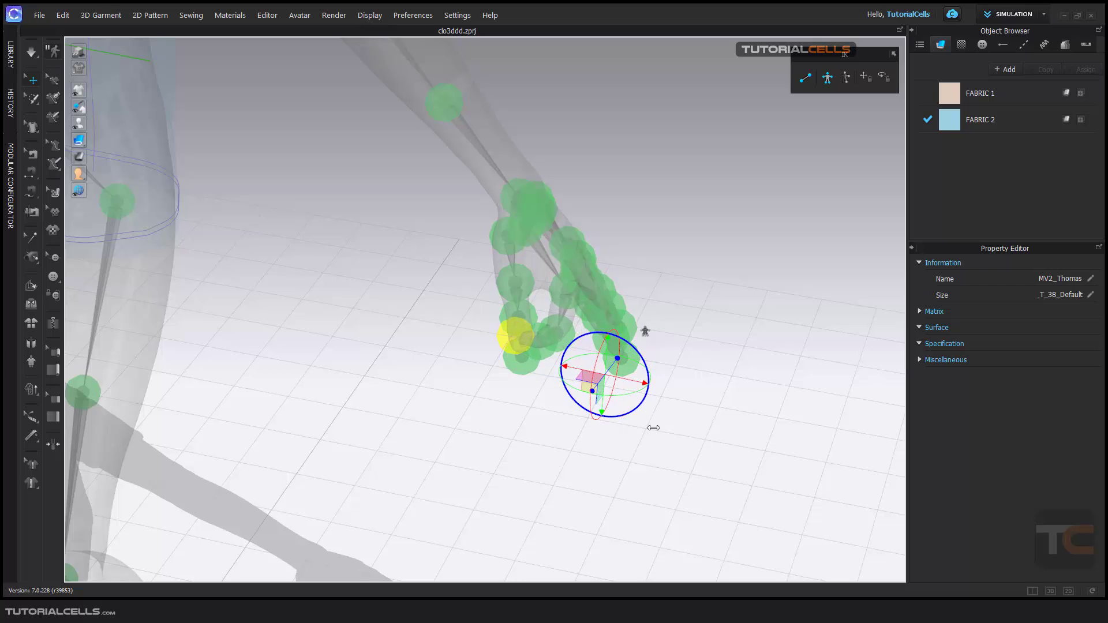
scroll(639, 396, "down", 10)
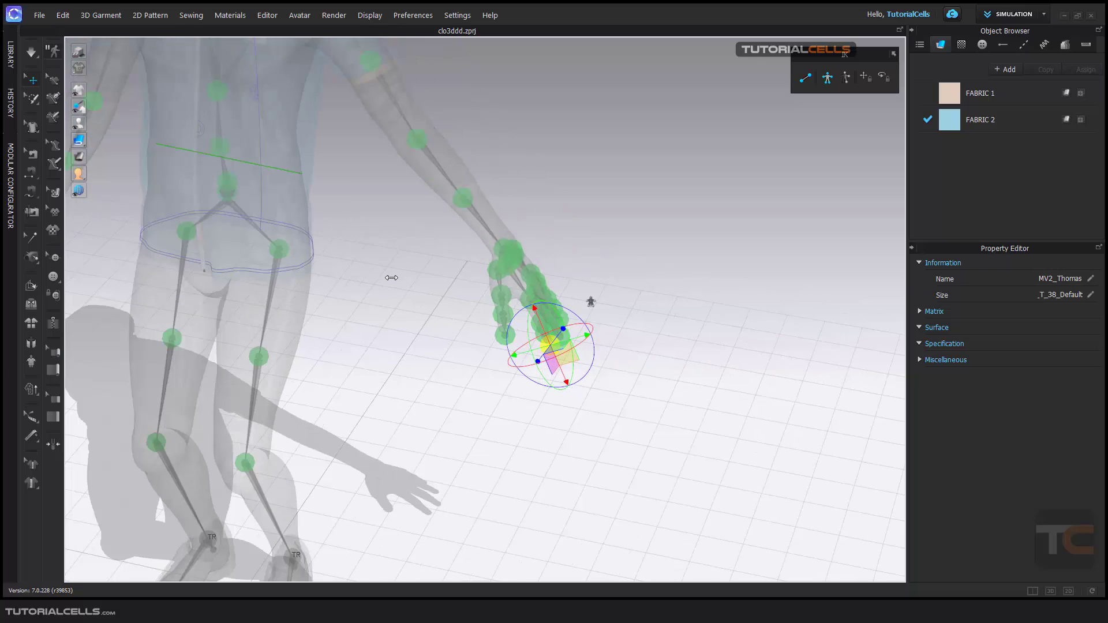
Try shifting the avatar's pelvis joint sideways with the feet constrained, and undo the move
scroll(542, 405, "down", 4)
middle_click_drag(496, 329, 485, 296)
right_click_drag(481, 297, 450, 294)
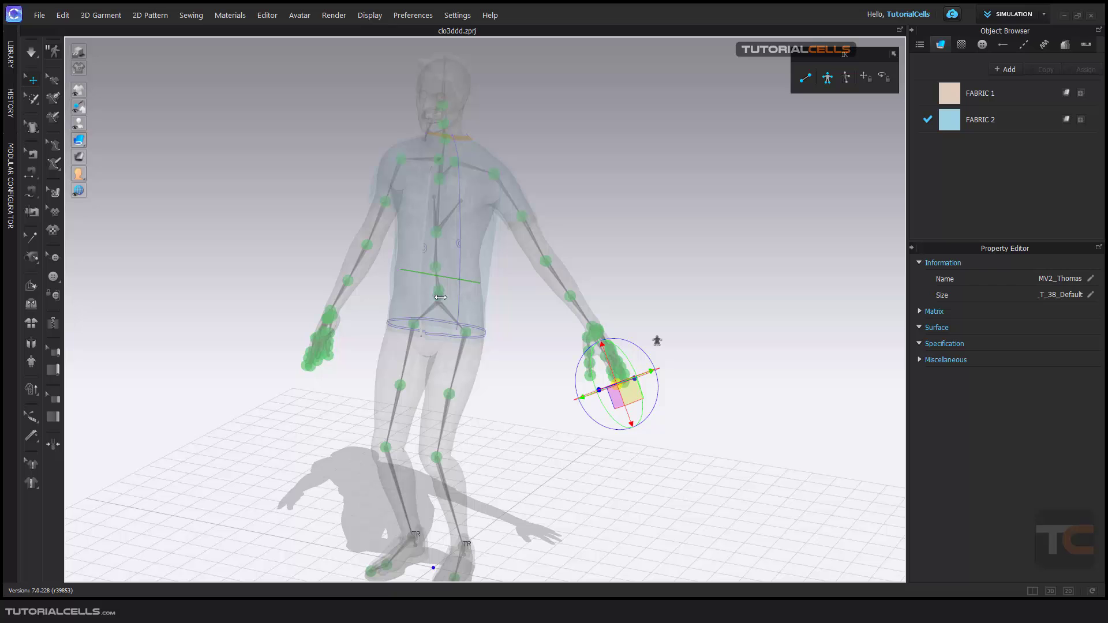
left_click(440, 298)
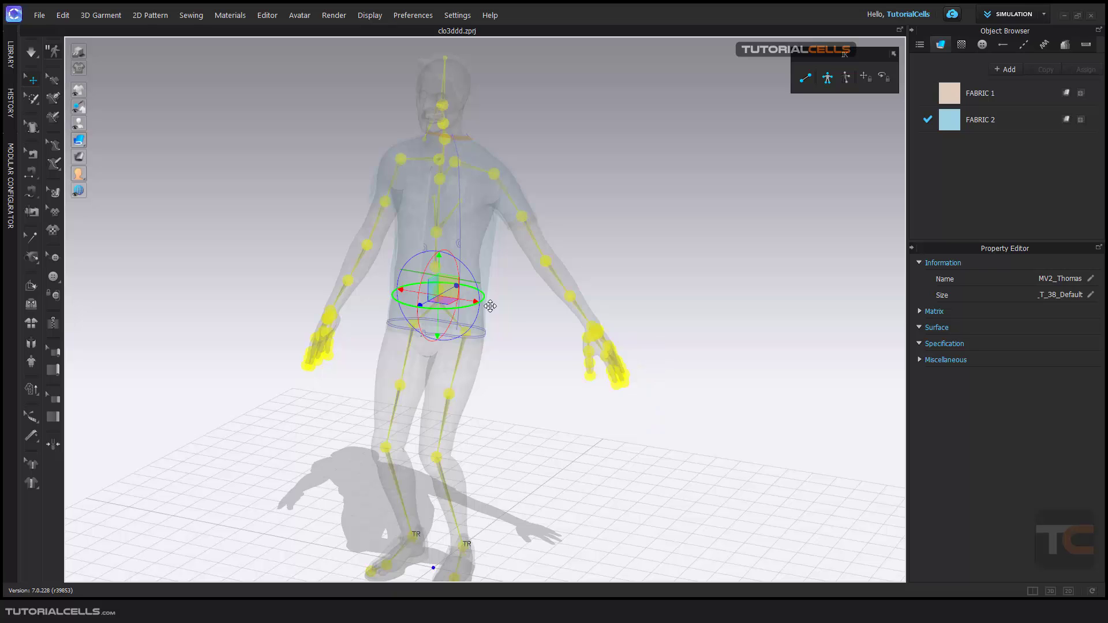
left_click(504, 310)
scroll(439, 299, "up", 2)
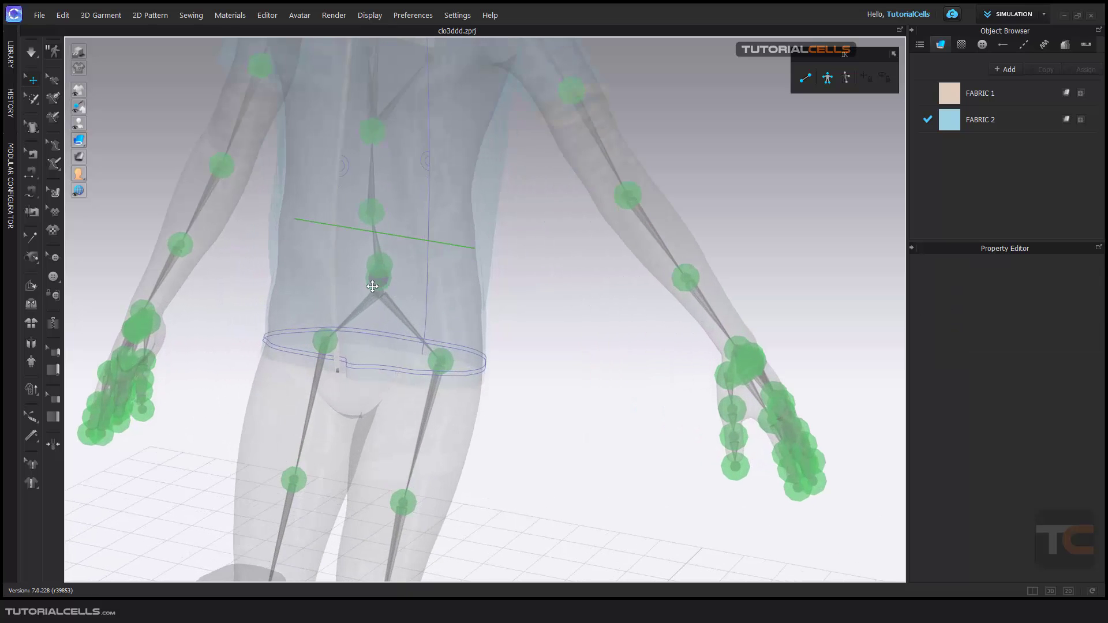
left_click(378, 282)
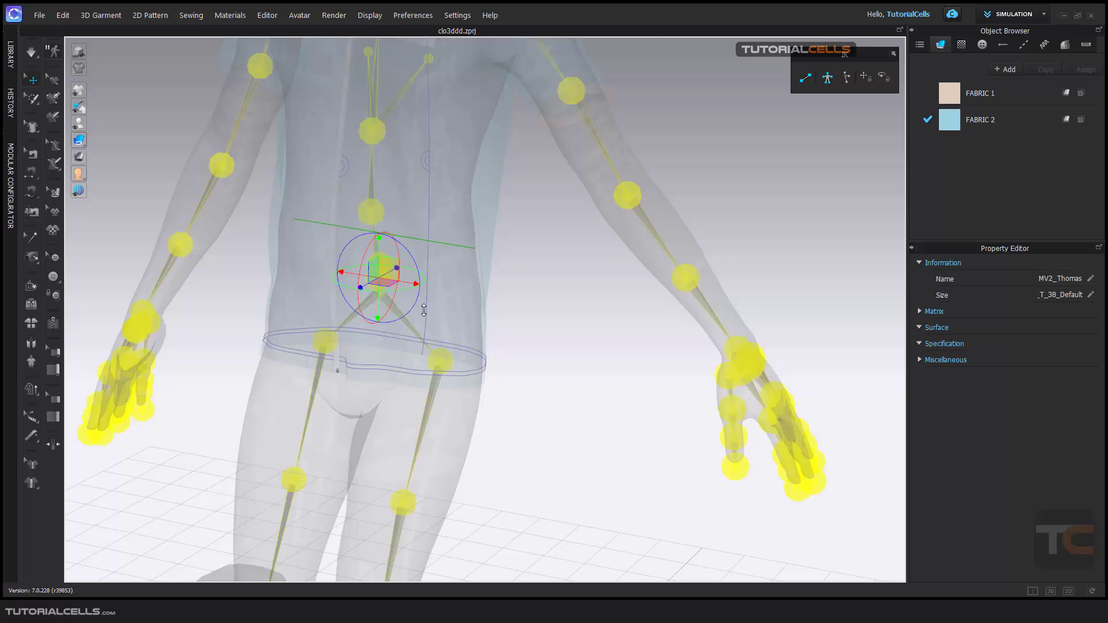
scroll(512, 350, "down", 5)
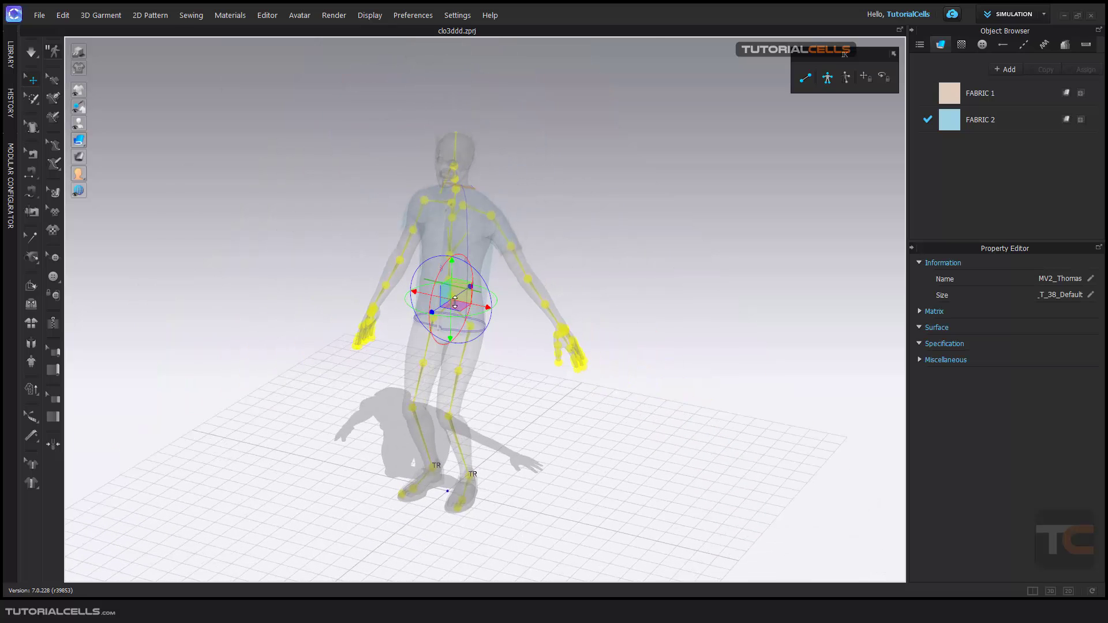
left_click_drag(475, 307, 453, 316)
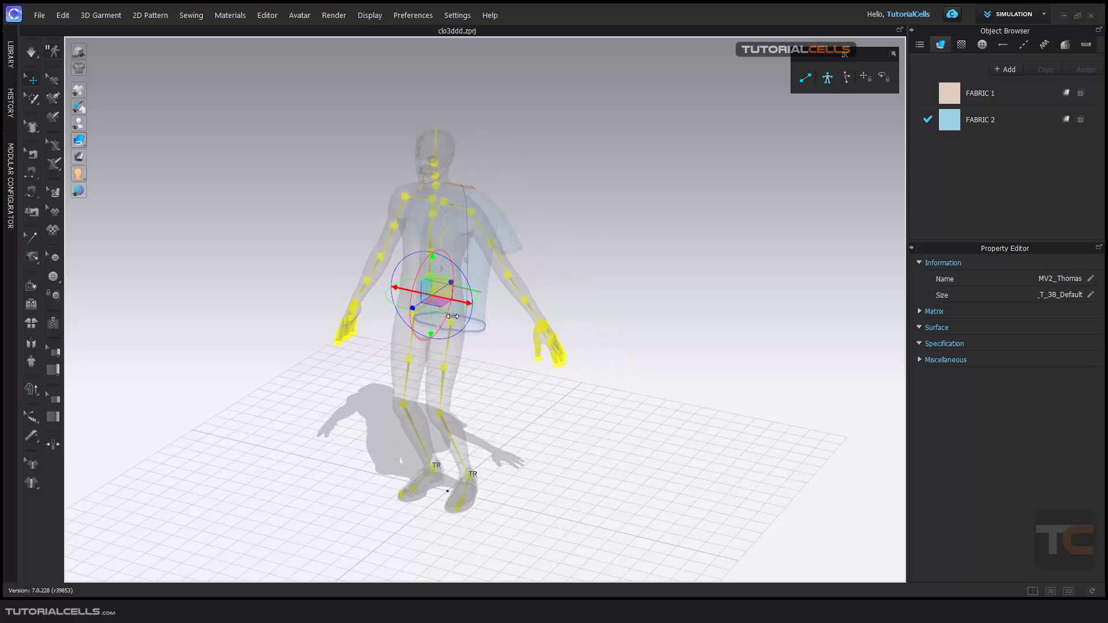
key("ctrl+z")
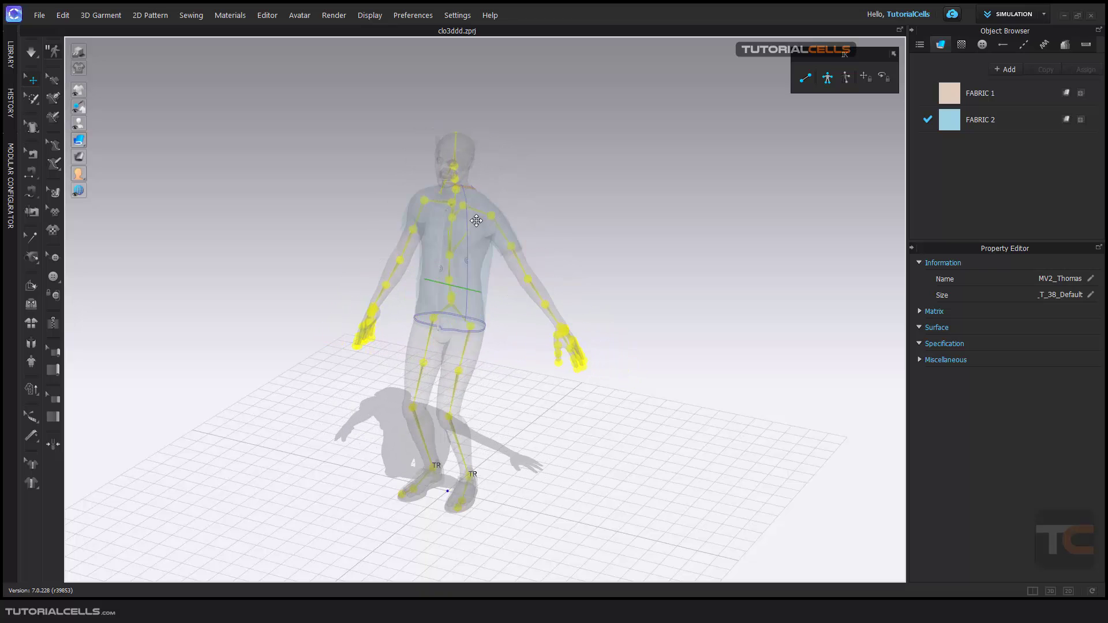
Hide the shirt in the 3D view and move the avatar's pelvis joint slightly sideways
mouse_move(84, 120)
left_click(96, 90)
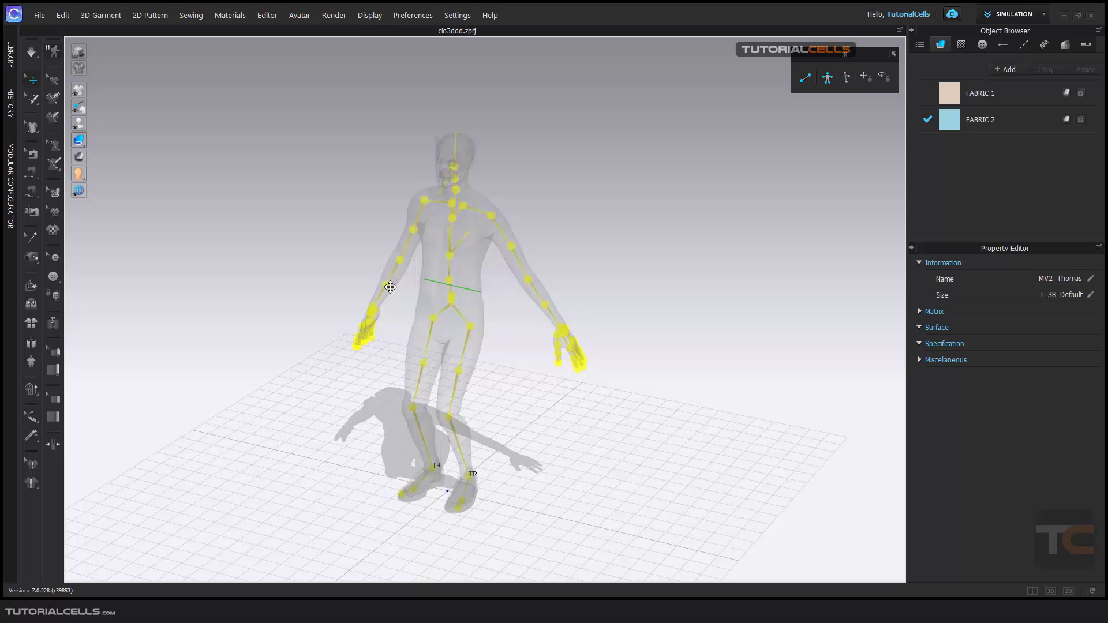
left_click(450, 303)
mouse_move(473, 306)
left_mouse_down()
mouse_move(502, 314)
mouse_move(475, 318)
left_mouse_up()
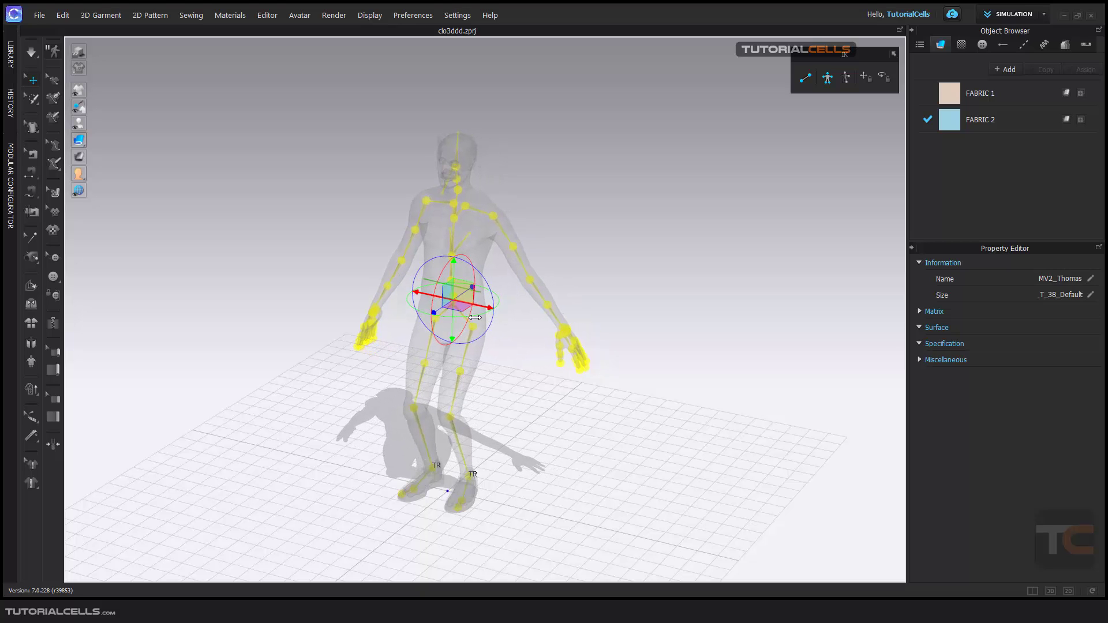
Move the avatar's left ankle joint by its local gizmo to reposition the constrained foot
scroll(453, 474, "up", 3)
middle_click_drag(449, 522, 453, 391)
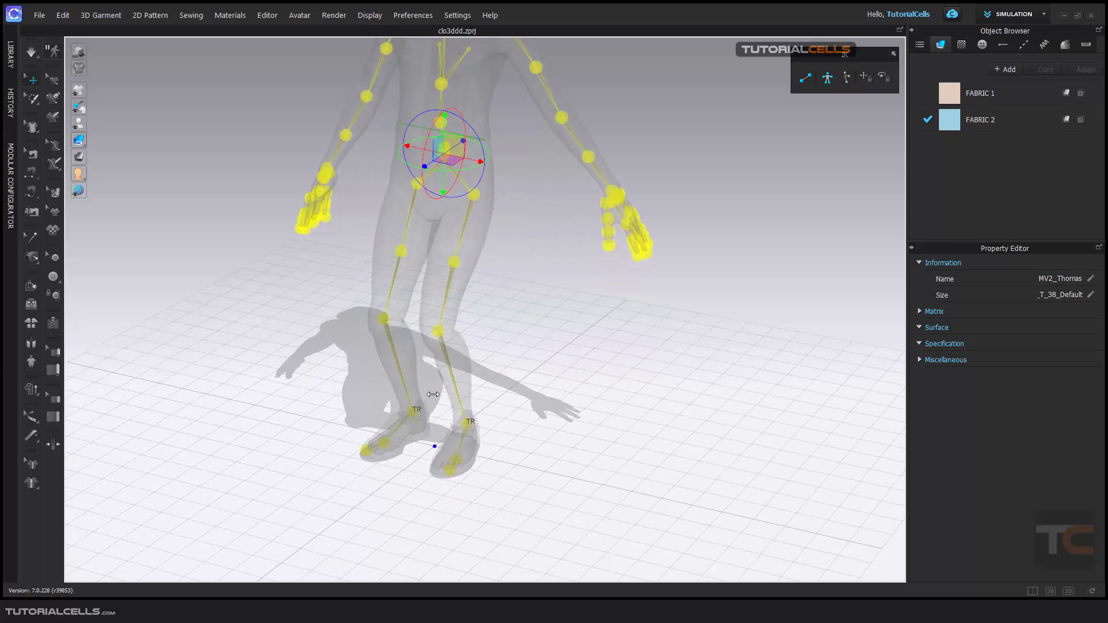
scroll(477, 440, "up", 2)
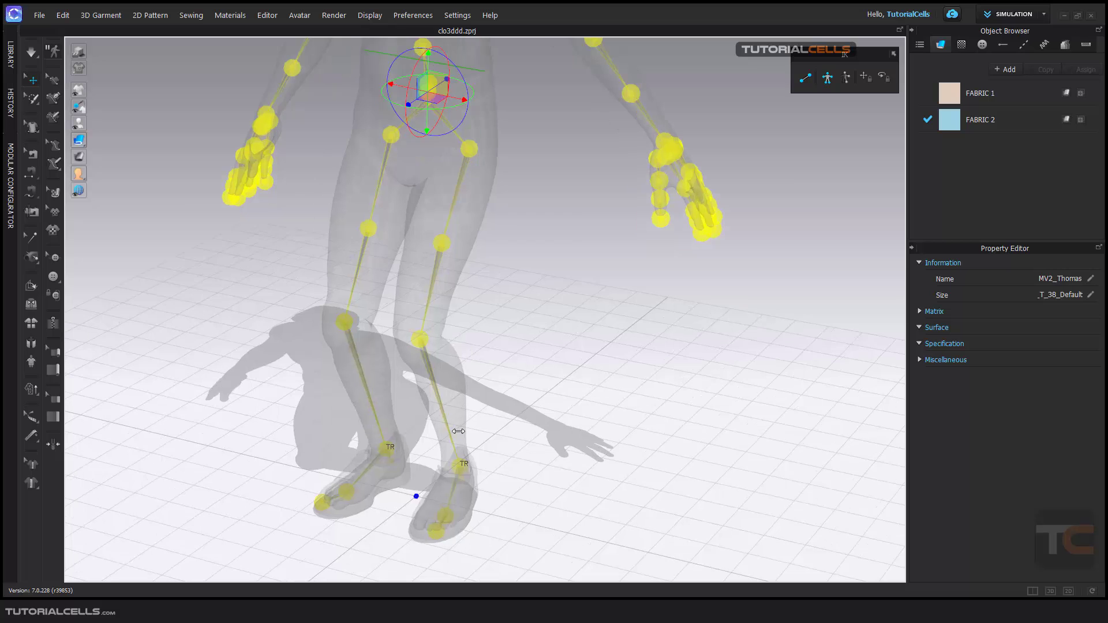
scroll(449, 418, "up", 1)
left_click(457, 423)
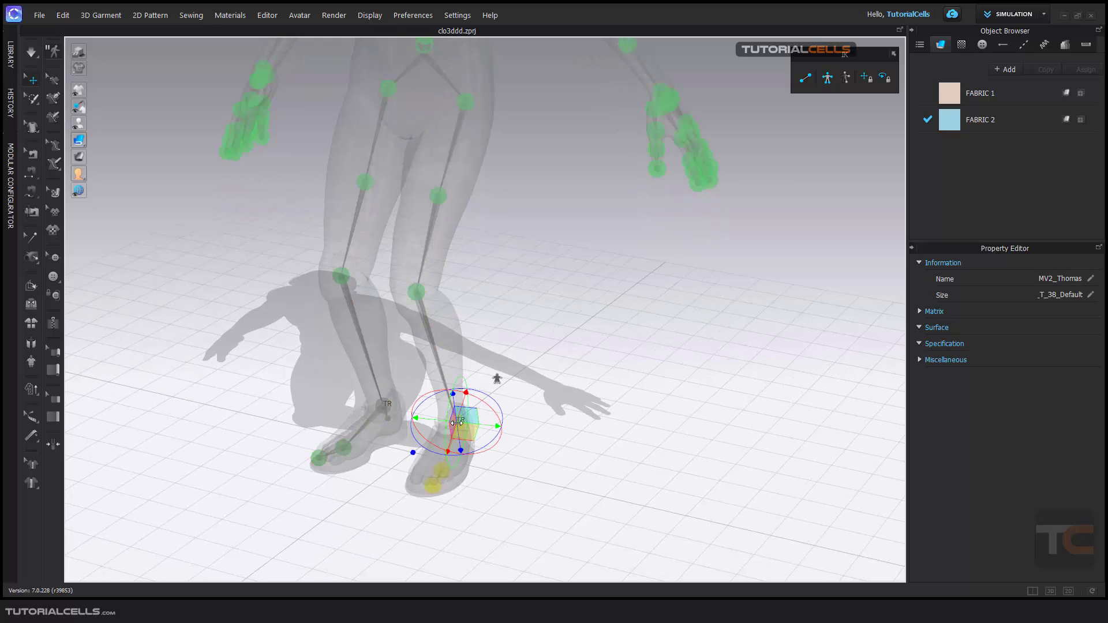
left_click_drag(464, 430, 433, 422)
right_click_drag(357, 421, 389, 428)
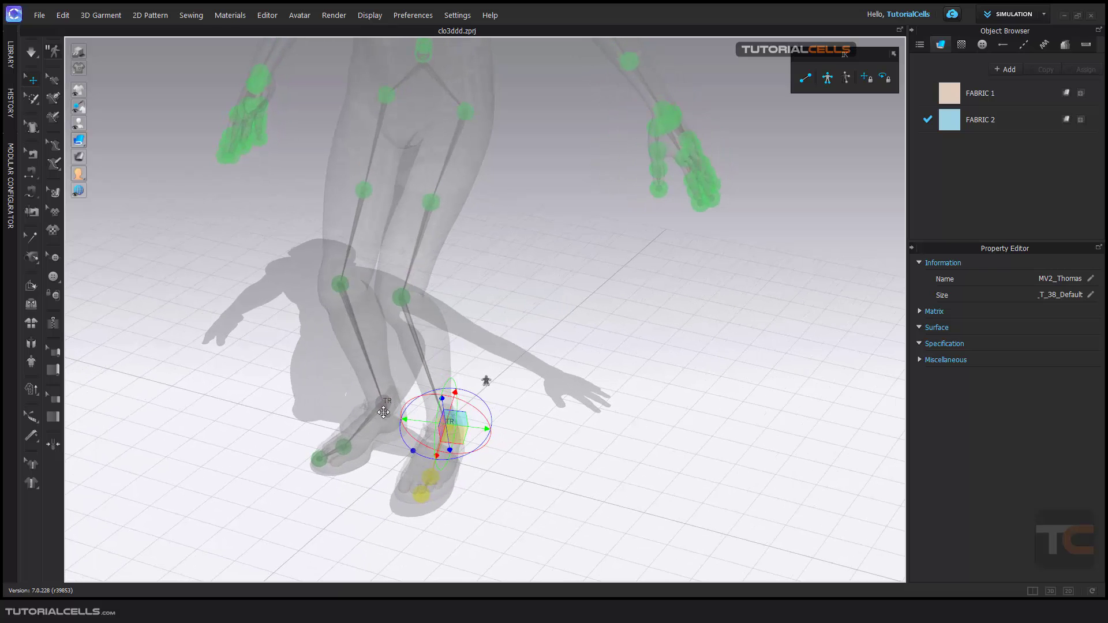
left_click_drag(456, 433, 494, 437)
right_click_drag(483, 465, 502, 455)
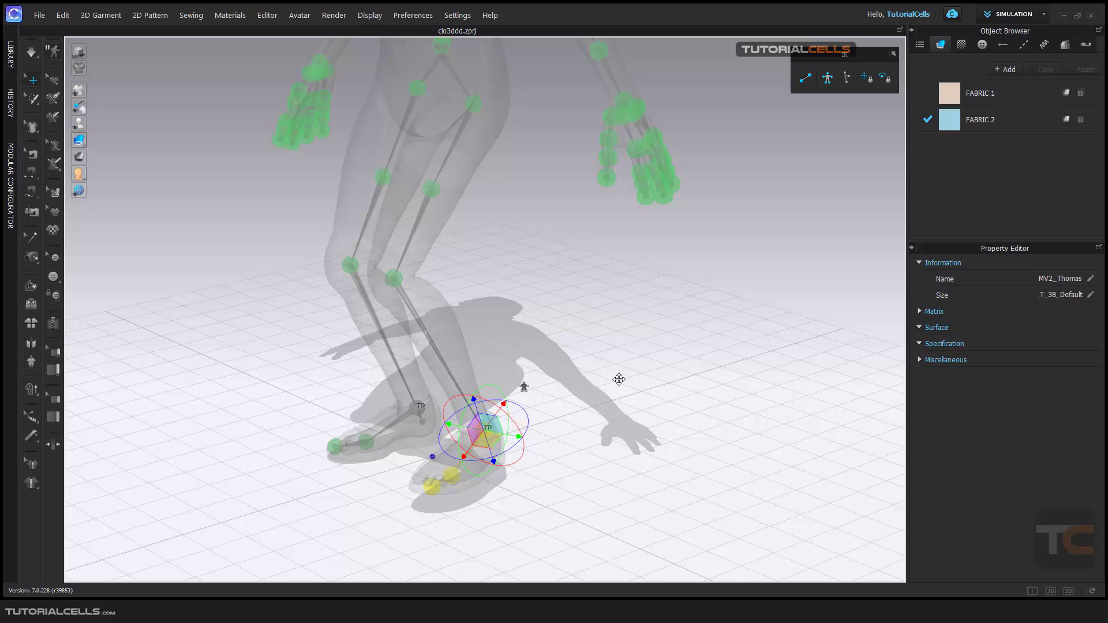
Switch the 3D view's gizmo to World Coordinate
right_click(634, 307)
mouse_move(656, 437)
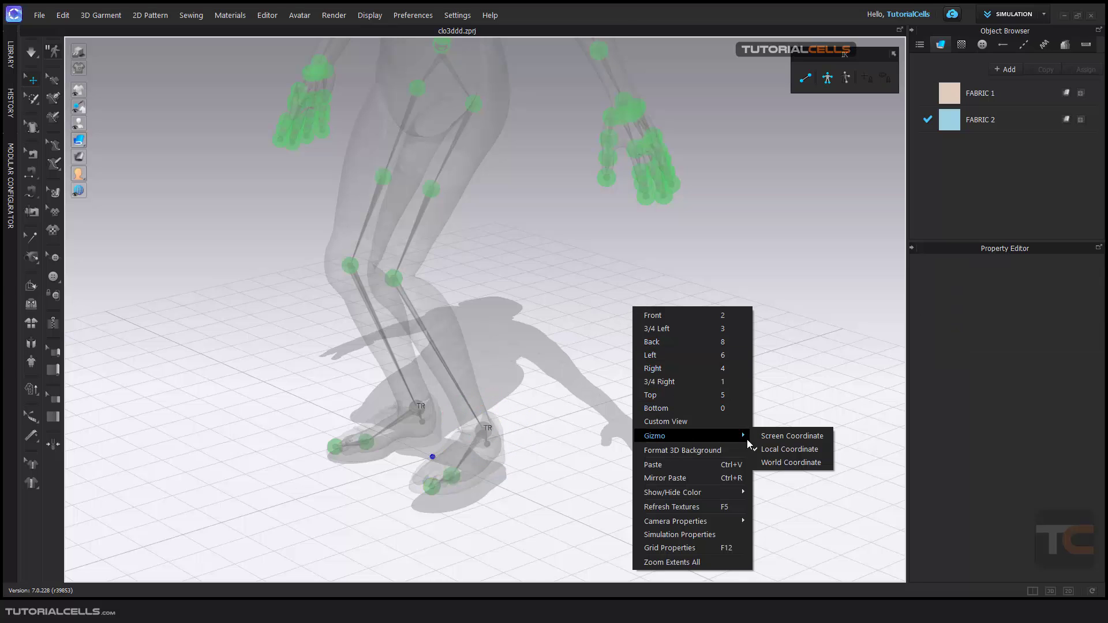
left_click(761, 463)
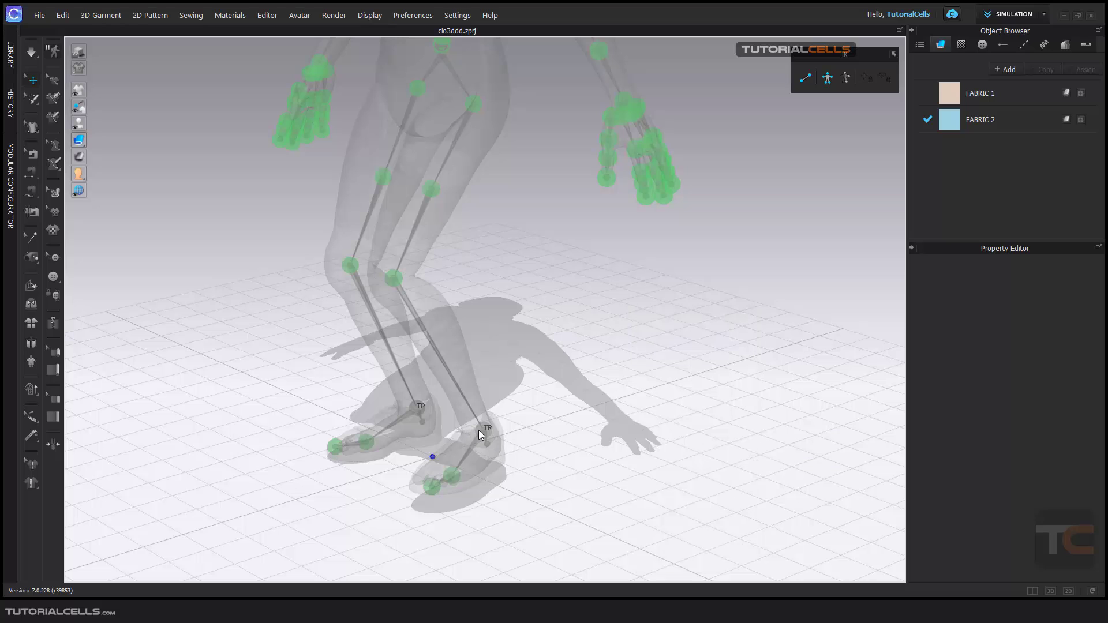
Adjust the position of the avatar's left ankle joint with the world-aligned gizmo
left_click(480, 432)
mouse_move(472, 444)
left_mouse_down()
mouse_move(493, 446)
mouse_move(460, 443)
left_mouse_up()
mouse_move(465, 401)
left_mouse_down()
mouse_move(476, 394)
mouse_move(465, 403)
left_mouse_up()
Move and rotate the avatar's left hip joint slightly with the left ankle constraints on
right_click_drag(530, 402, 552, 409)
mouse_move(503, 347)
right_mouse_down()
mouse_move(507, 364)
mouse_move(504, 312)
mouse_move(500, 357)
right_mouse_up()
left_click(465, 198)
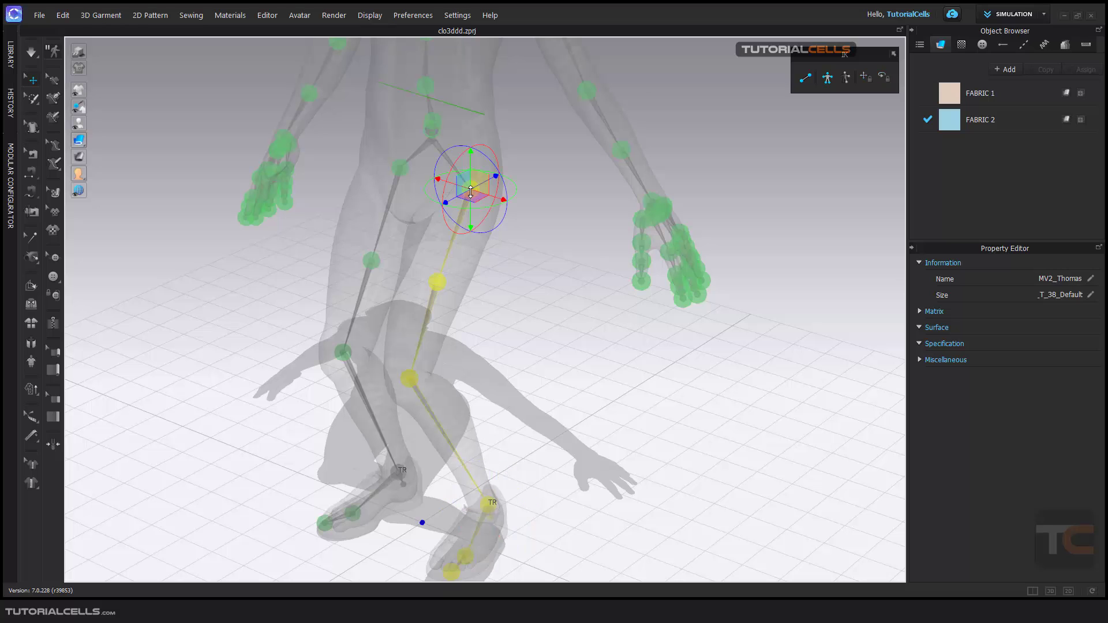
left_click_drag(503, 201, 496, 200)
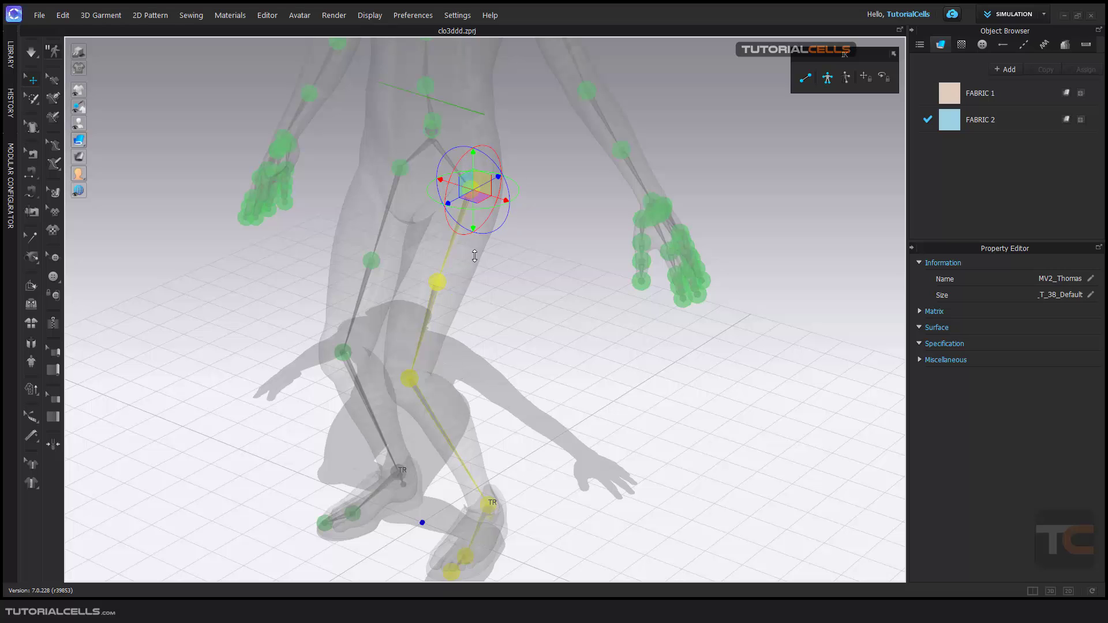
left_click_drag(451, 177, 456, 271)
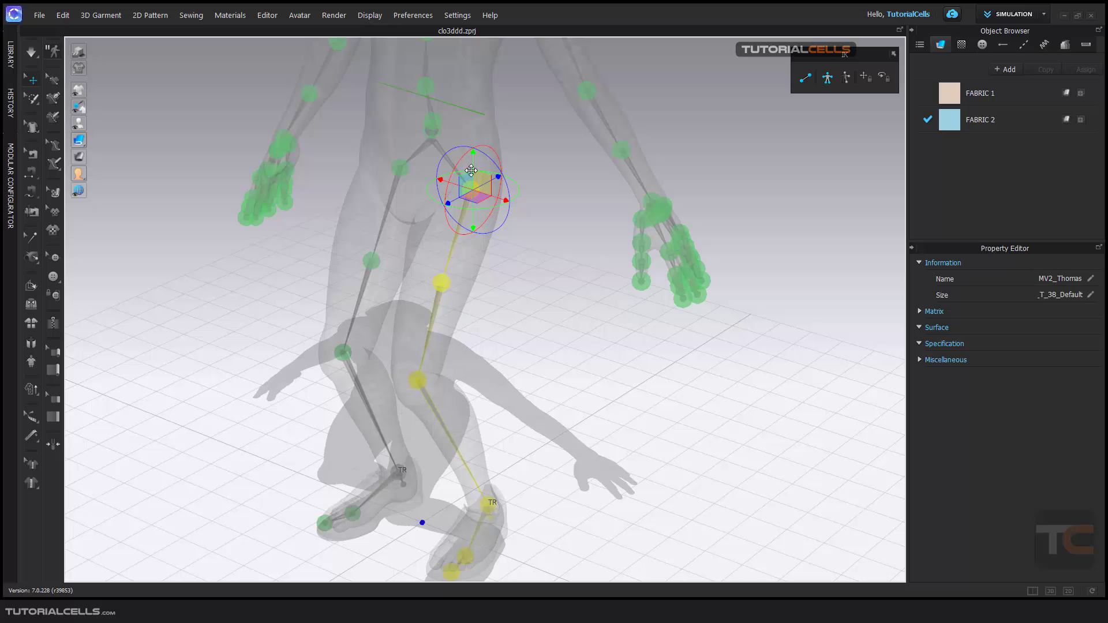
left_click_drag(456, 174, 477, 262)
scroll(477, 263, "down", 3)
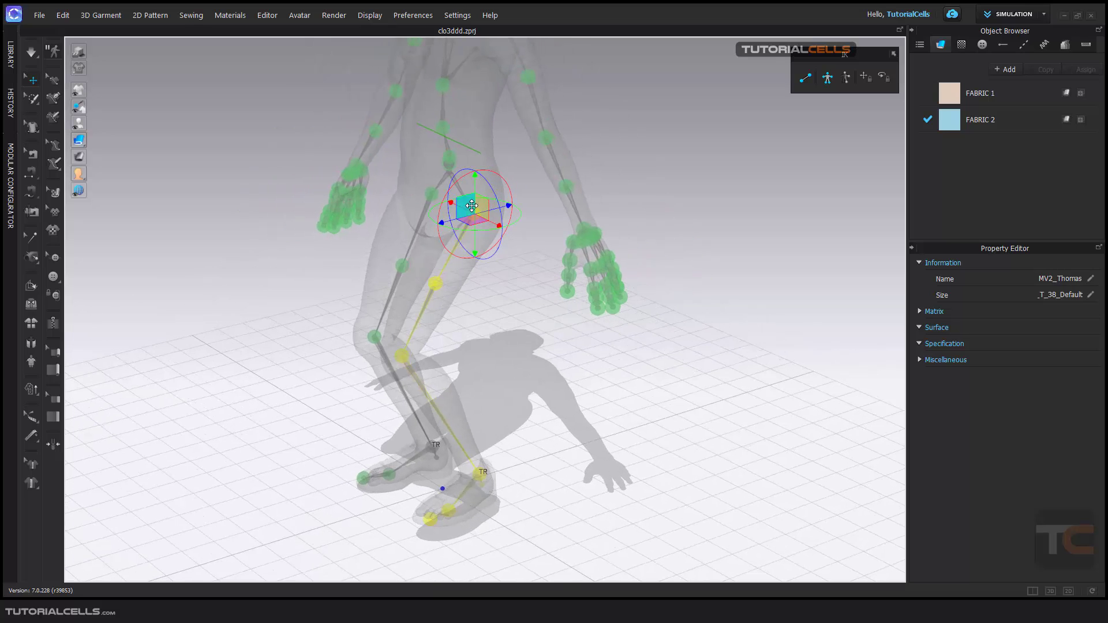
Turn off Constrain Joint Translation for the left ankle and rotate the left hip joint to swing the leg forward
left_click(481, 471)
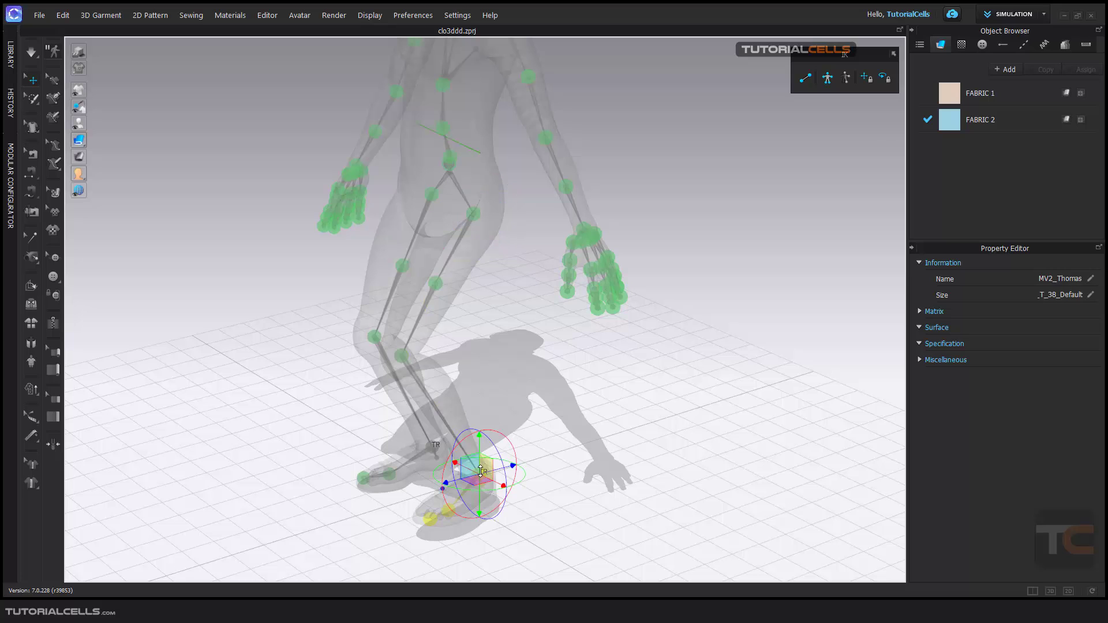
left_click(870, 83)
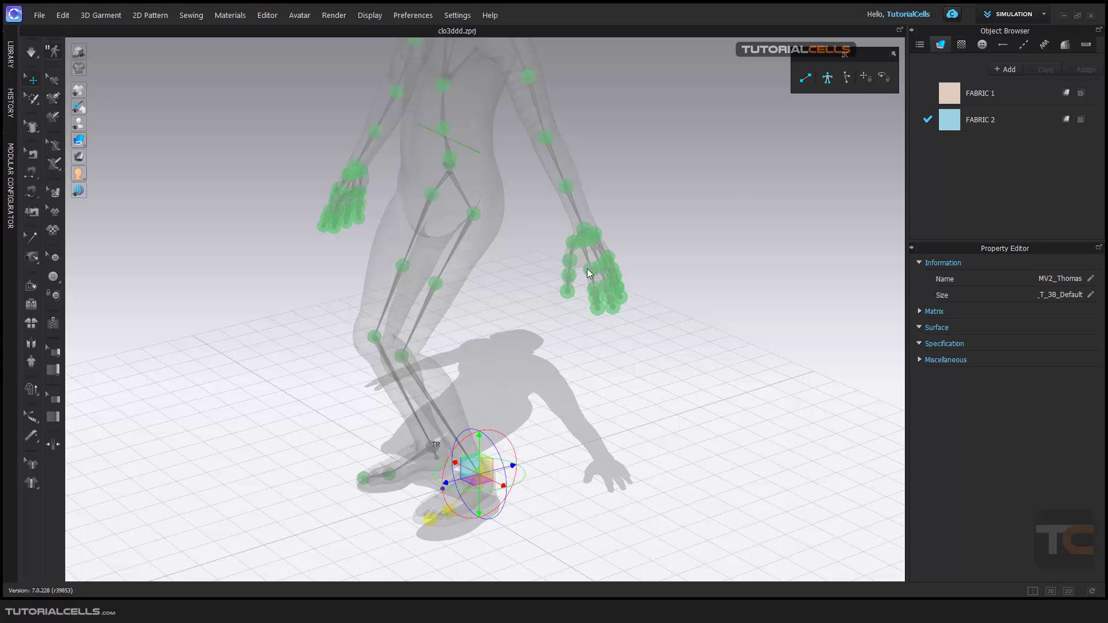
left_click(476, 213)
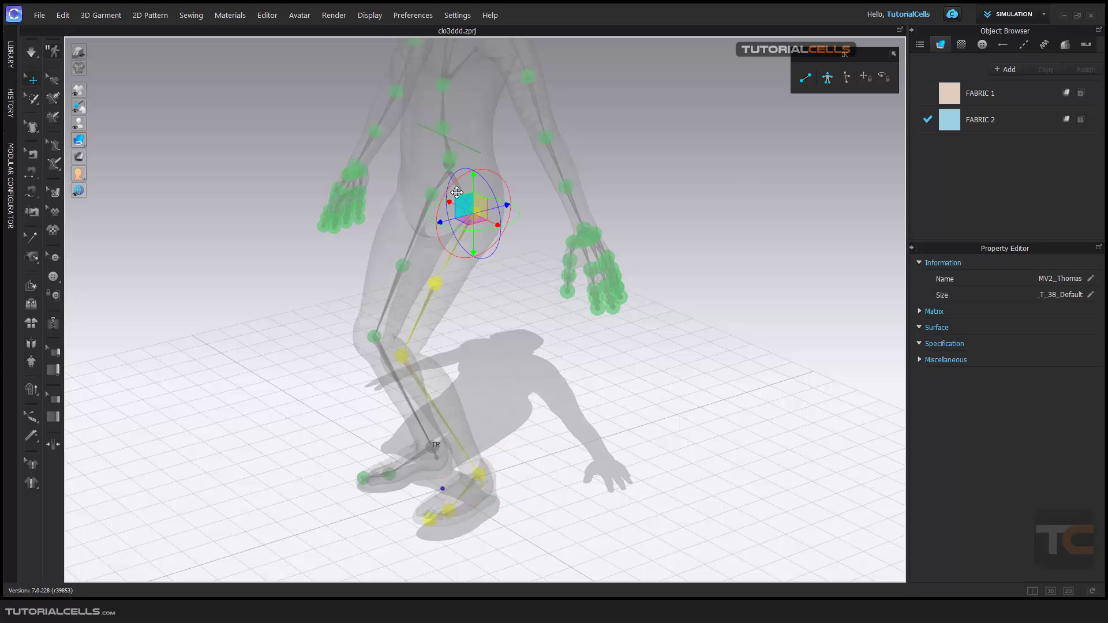
left_click_drag(453, 190, 483, 165)
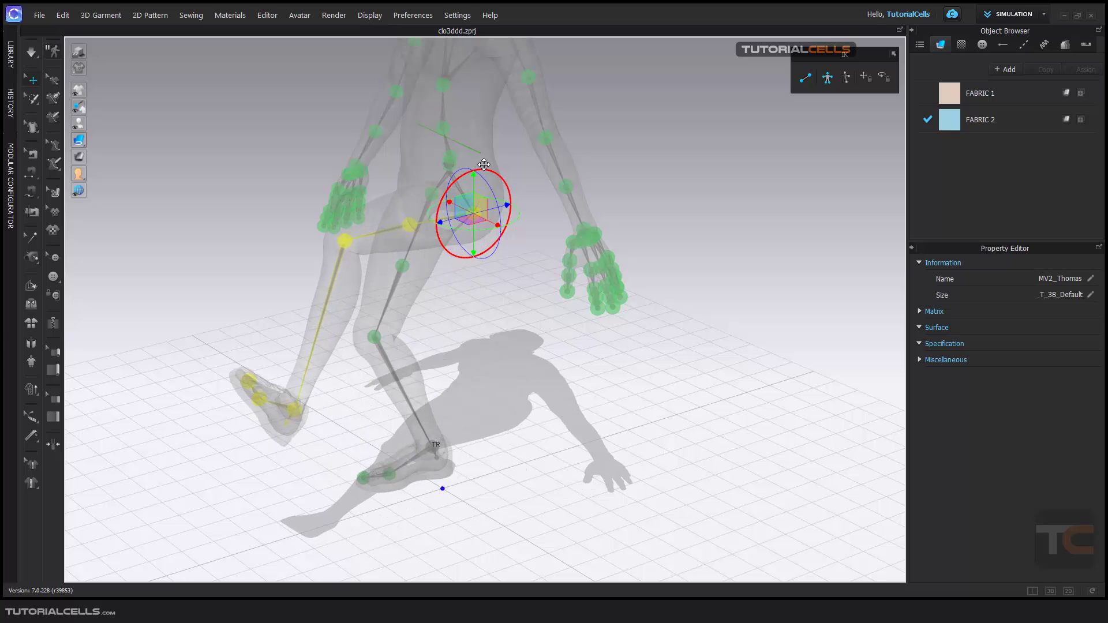
Reposition the avatar's raised left foot by its ankle joint
left_click(296, 408)
left_click_drag(304, 367, 274, 406)
right_click_drag(227, 327, 313, 329)
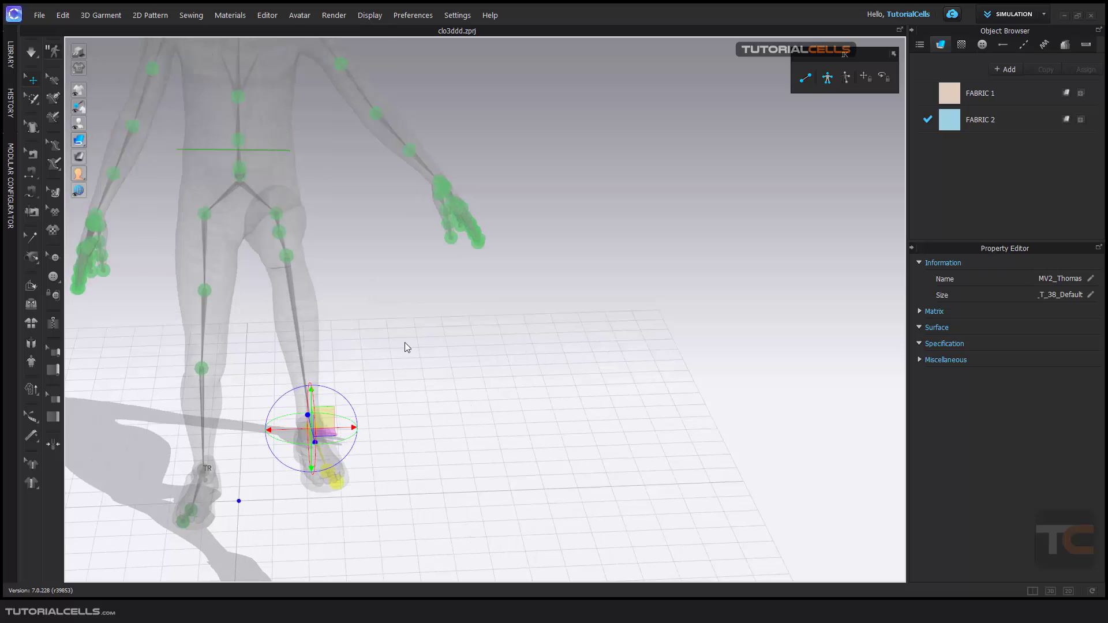
right_click_drag(406, 344, 742, 154)
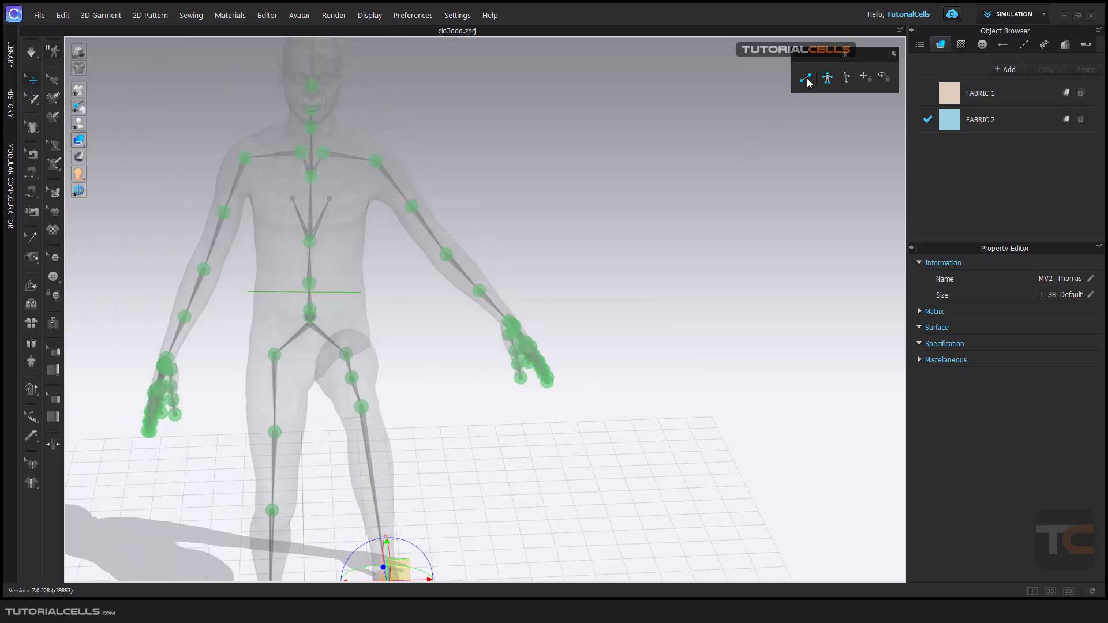
right_click_drag(721, 144, 635, 288)
scroll(542, 279, "up", 1)
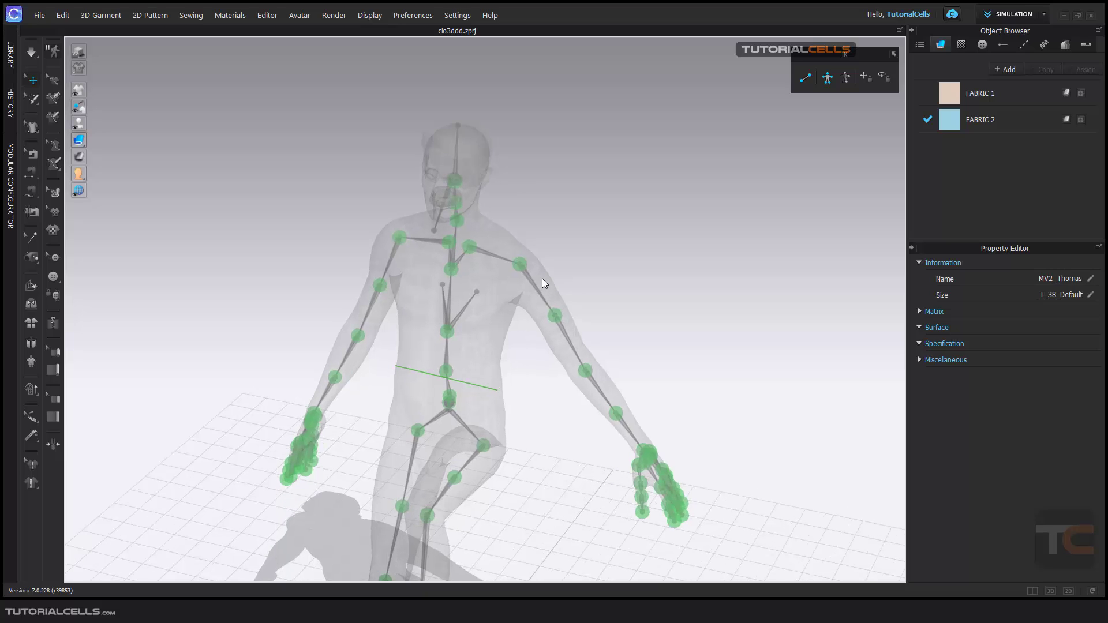
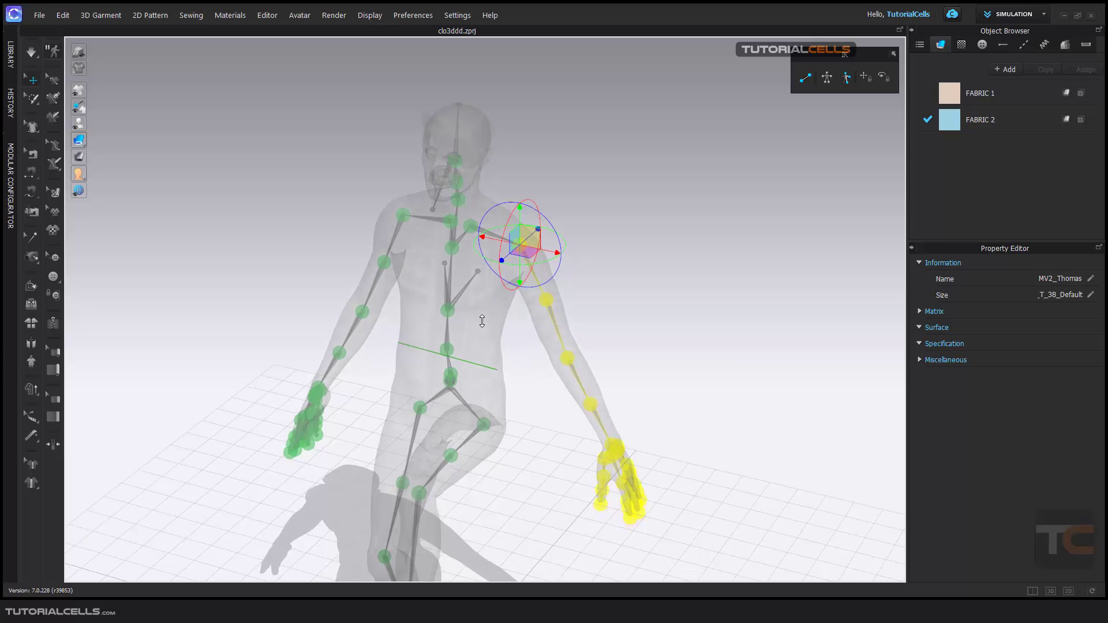
Rotate the avatar's left shoulder joint to swing the lowered arm closer to the body
left_click(406, 207)
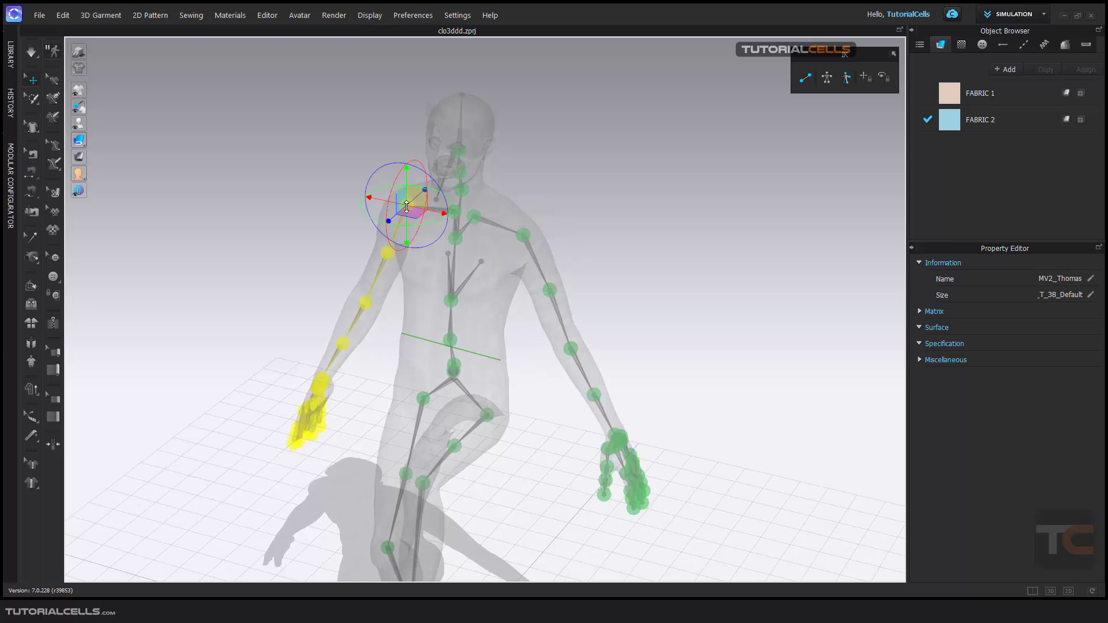
left_click(521, 230)
left_click_drag(552, 216, 586, 189)
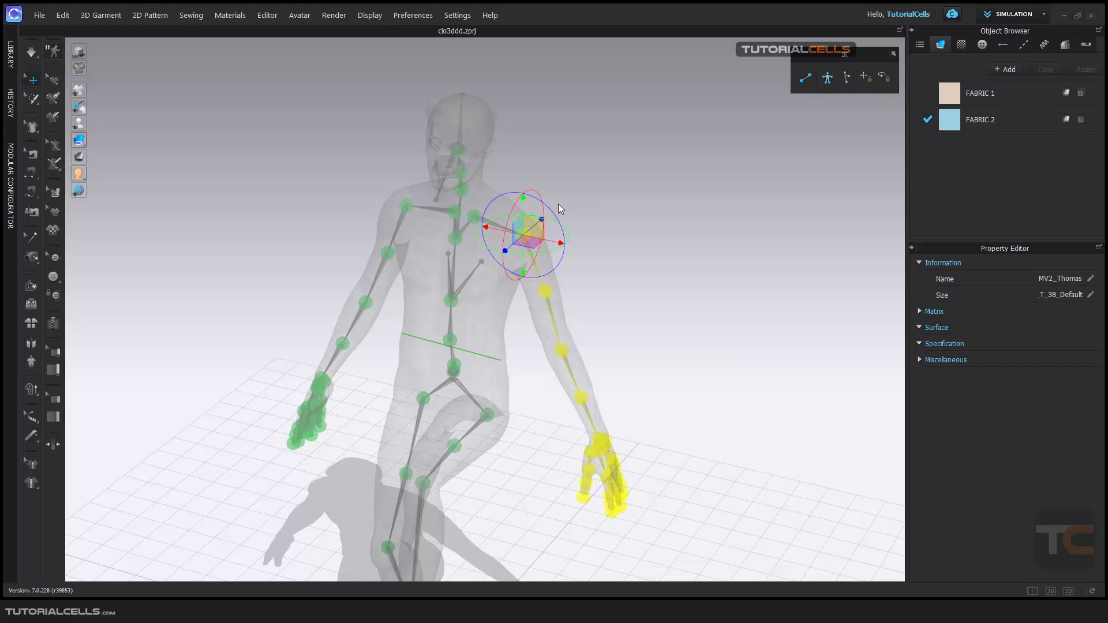
left_click_drag(552, 207, 555, 210)
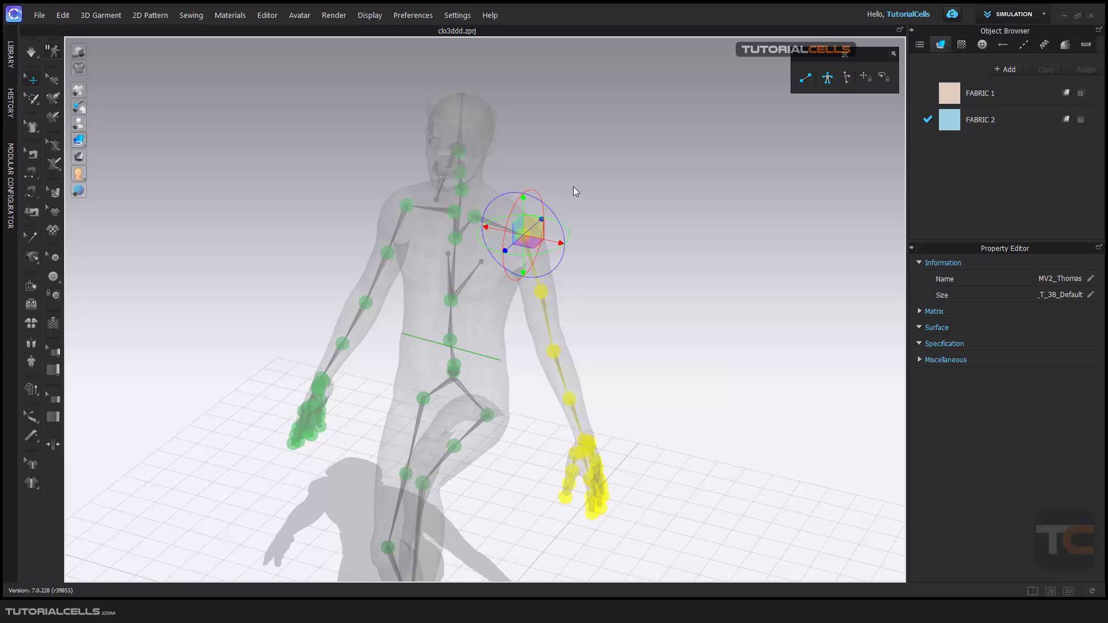
middle_click_drag(636, 161, 623, 207)
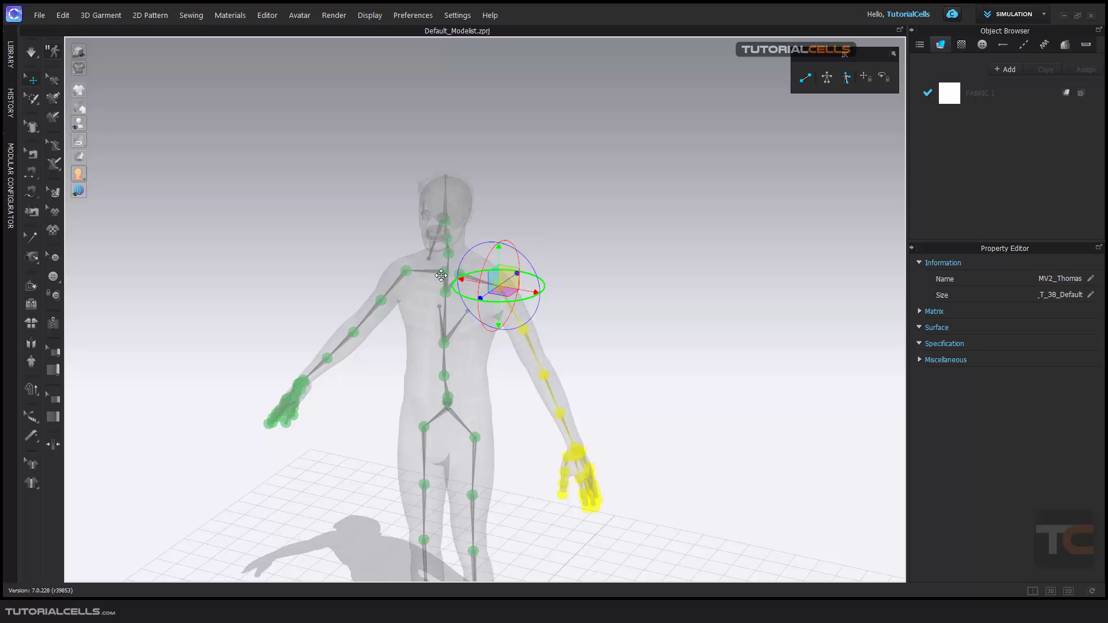
Pull the avatar's left wrist joint outward with full-body IK so the body follows the arm
middle_click_drag(686, 260, 692, 267)
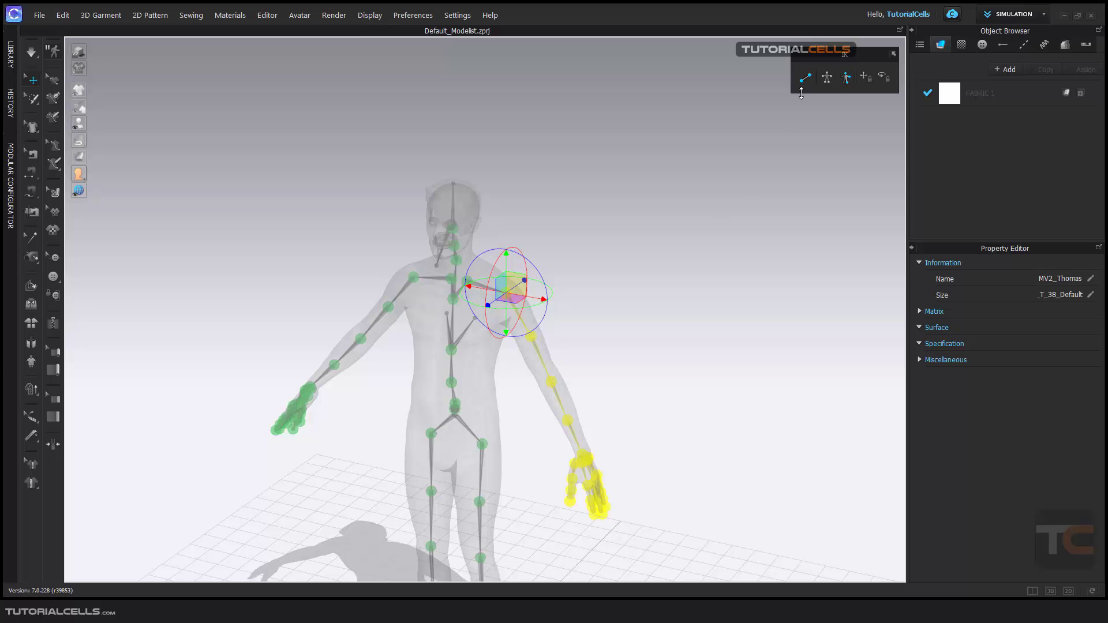
middle_click_drag(623, 328, 622, 251)
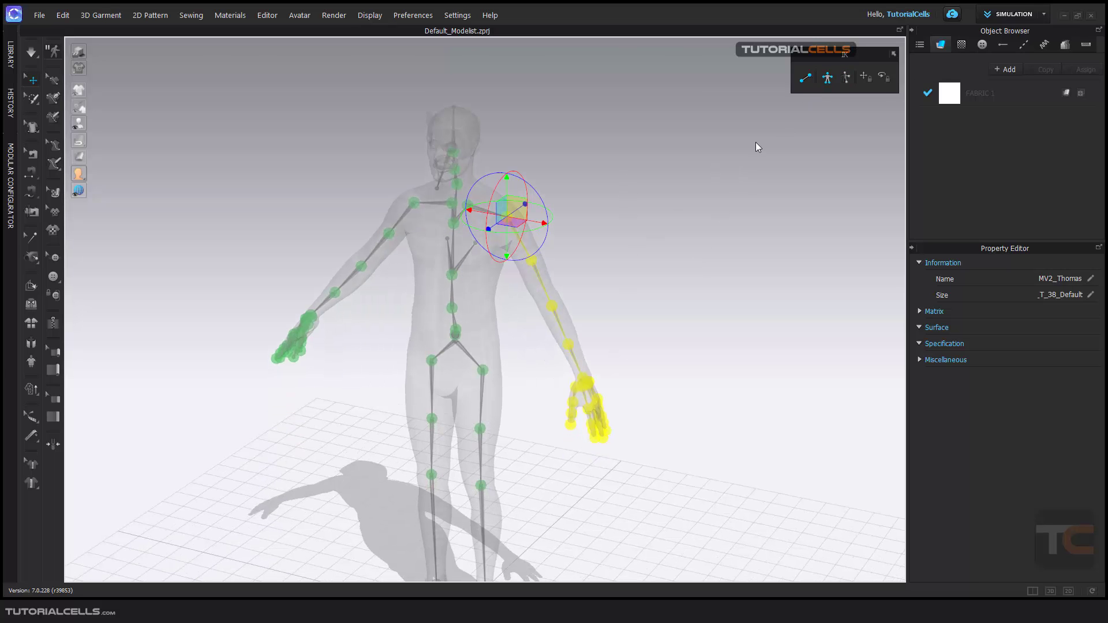
left_click(584, 379)
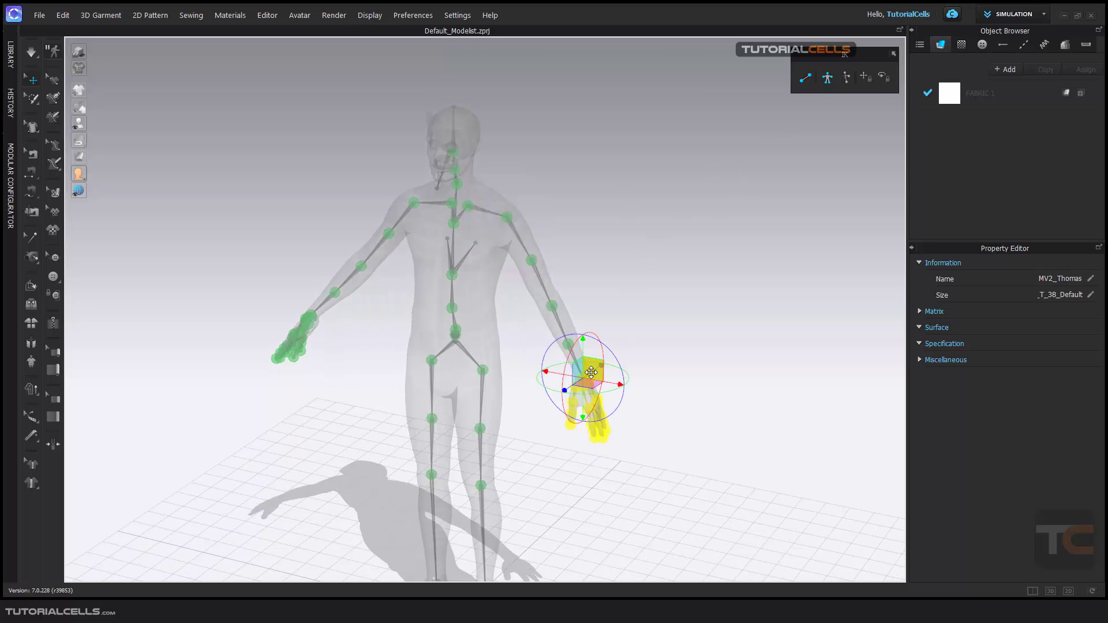
left_click_drag(584, 381, 625, 374)
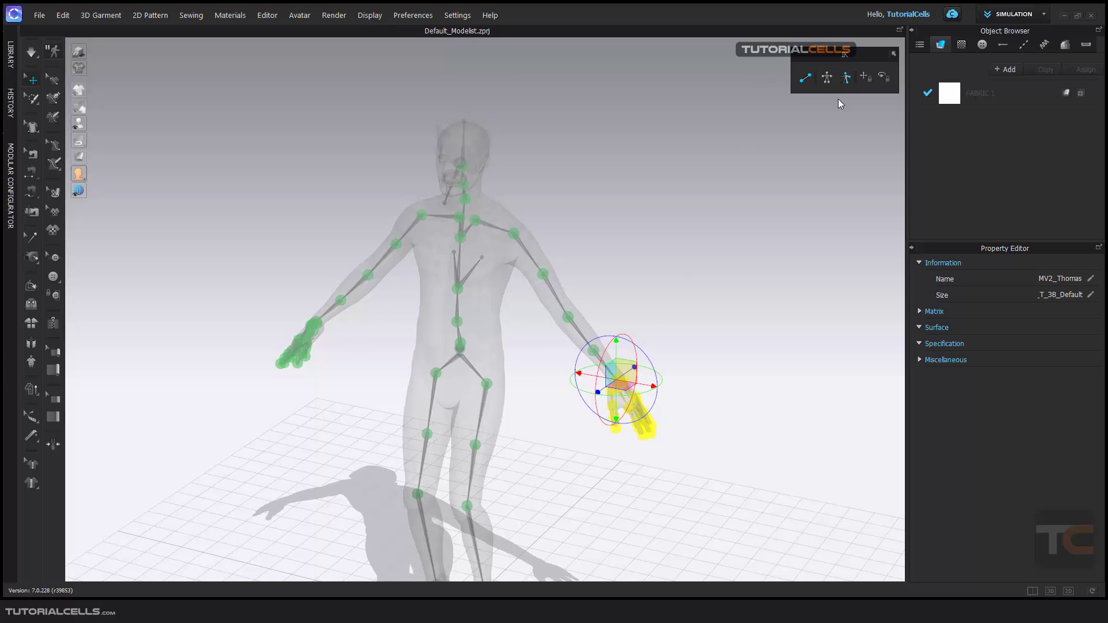
Move the left wrist joint inward with partial IK to bend the elbow, and pull it back outward with full-body IK
left_click_drag(627, 378, 589, 340)
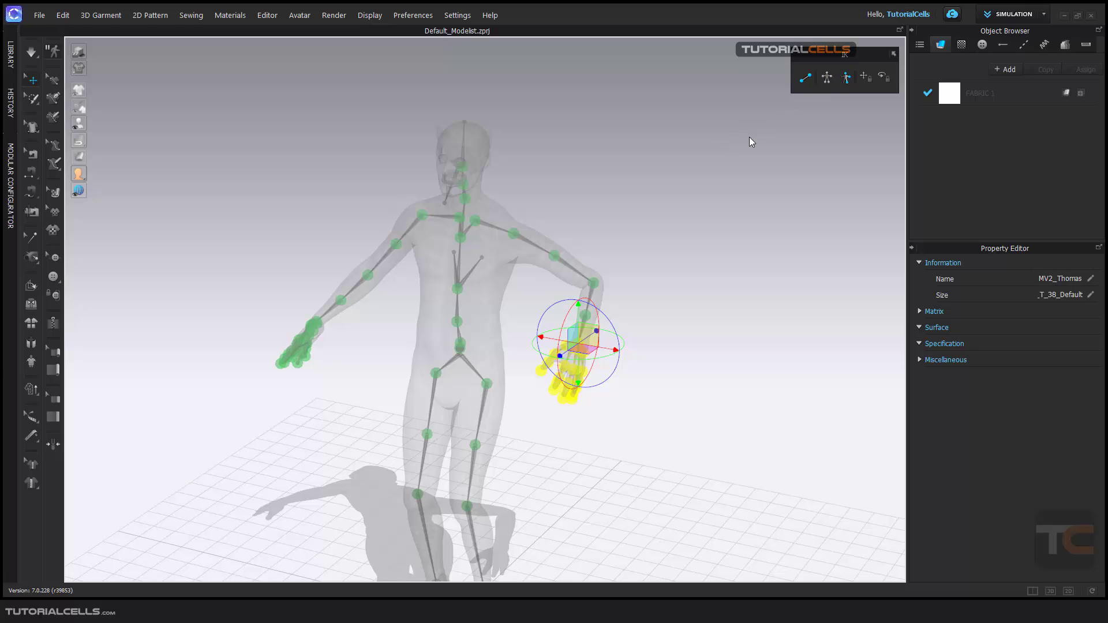
right_click_drag(530, 288, 576, 317)
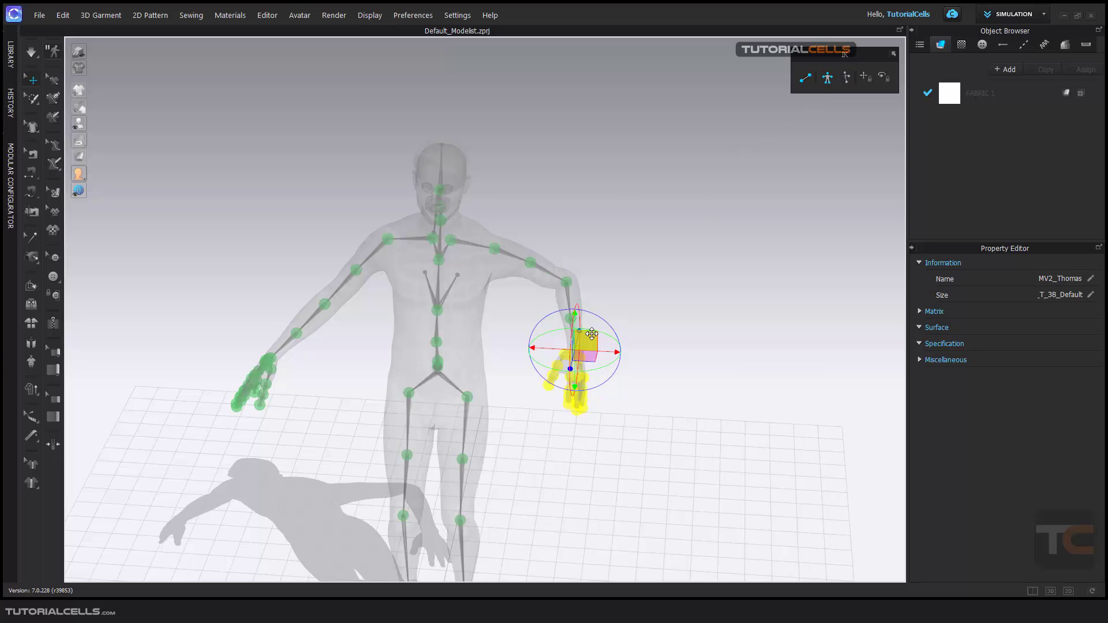
left_click_drag(591, 334, 686, 329)
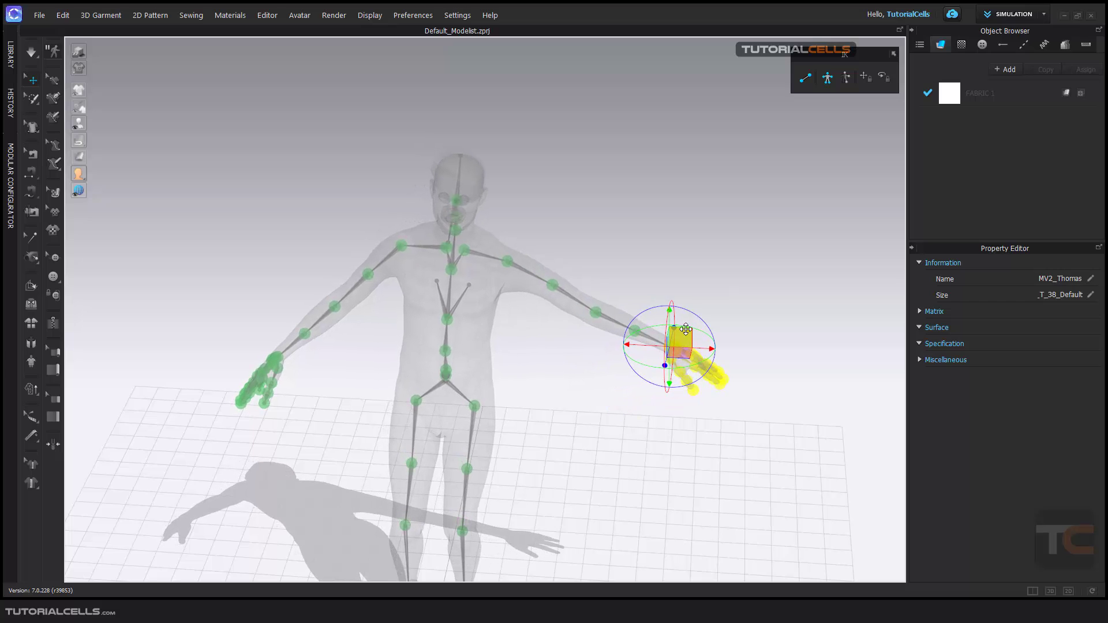
Switch to partial IK and move the left wrist joint slightly outward so only the arm follows
left_click(843, 80)
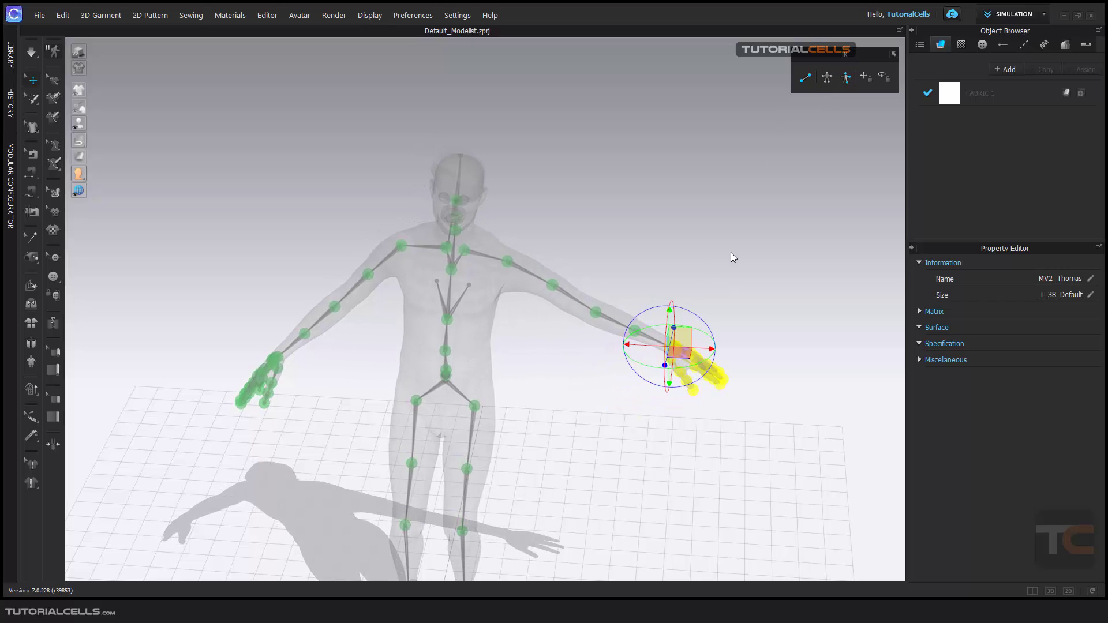
left_click_drag(682, 334, 700, 332)
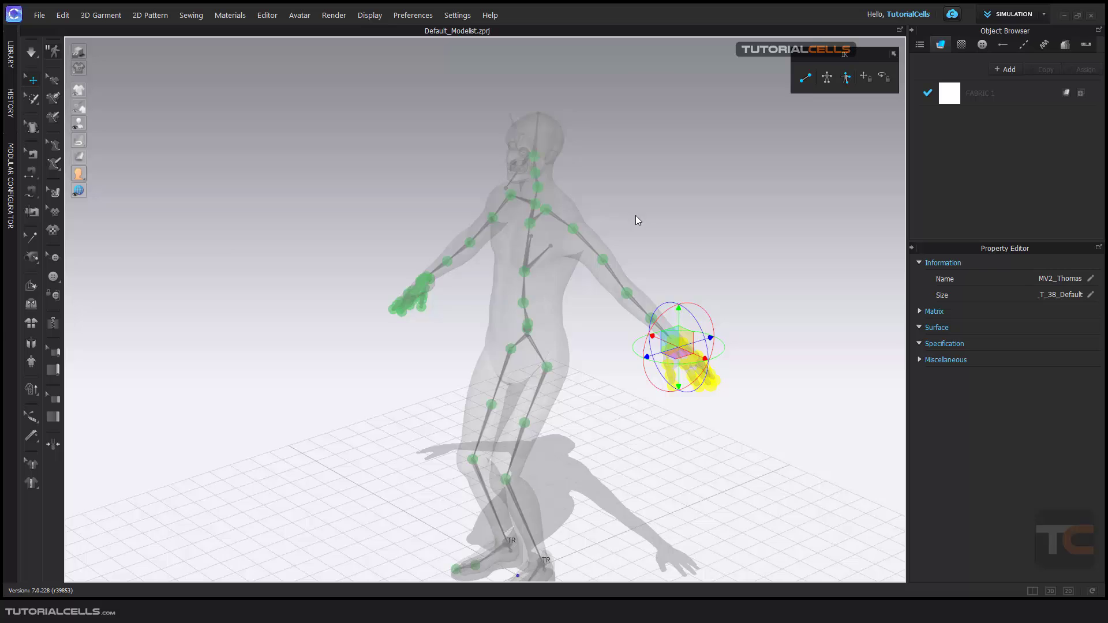
right_click_drag(636, 219, 685, 226)
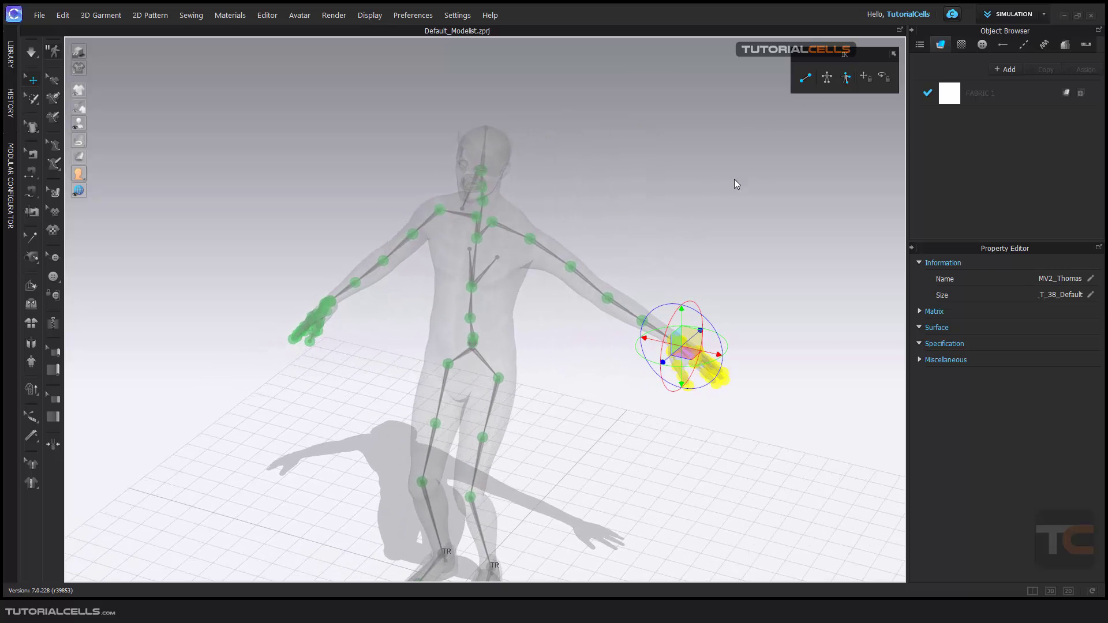
right_click_drag(735, 179, 638, 199)
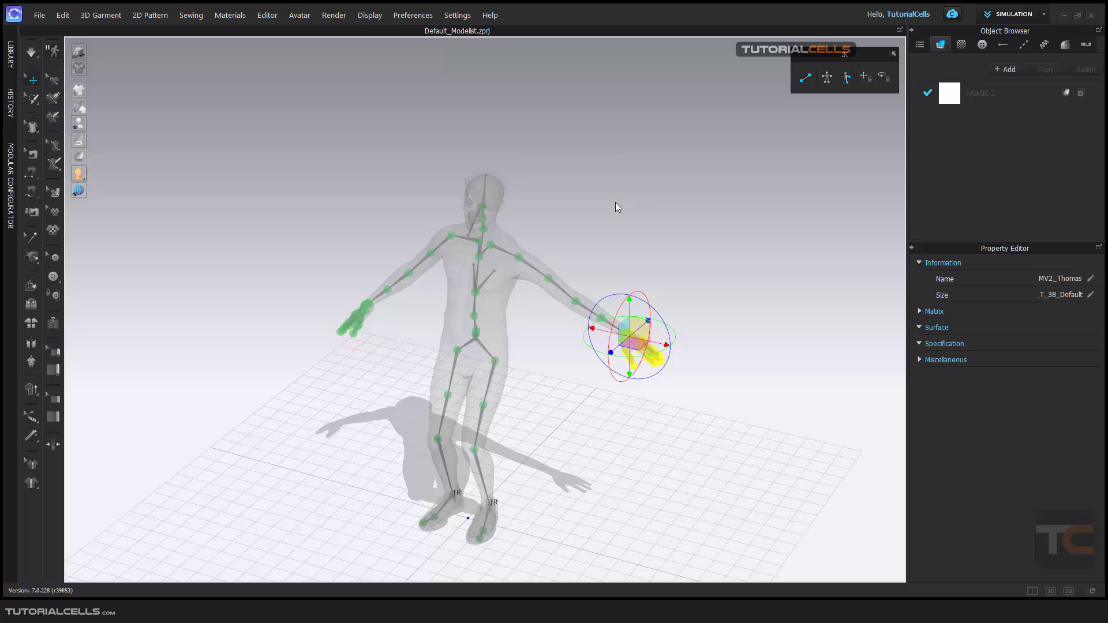
scroll(494, 233, "up", 3)
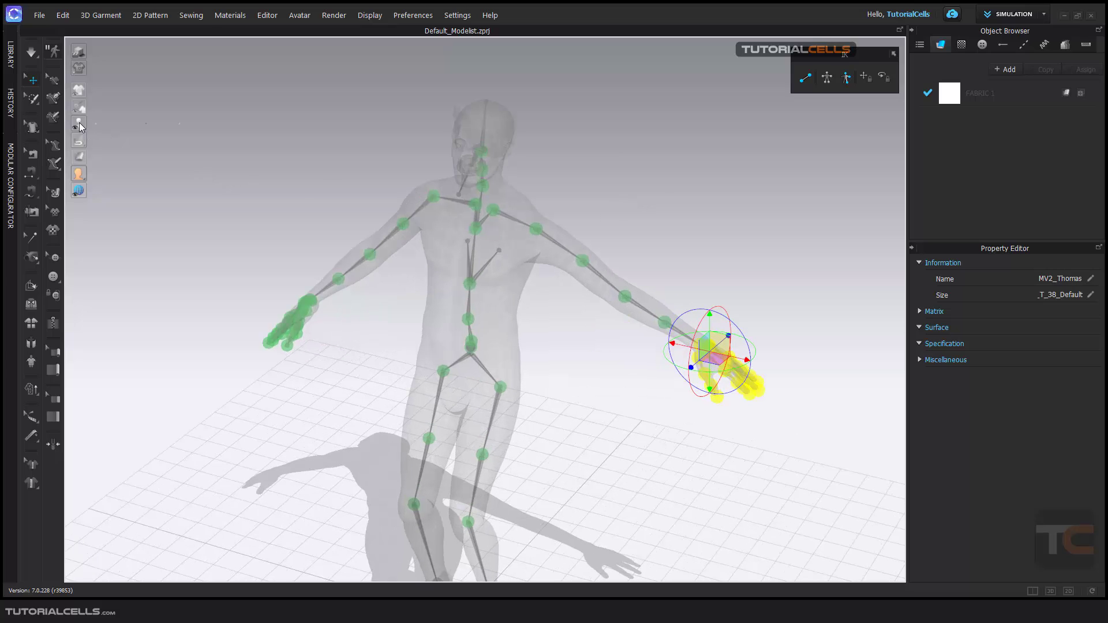
Turn off the avatar's X-ray joint display to show the posed avatar with its normal skin
mouse_move(79, 124)
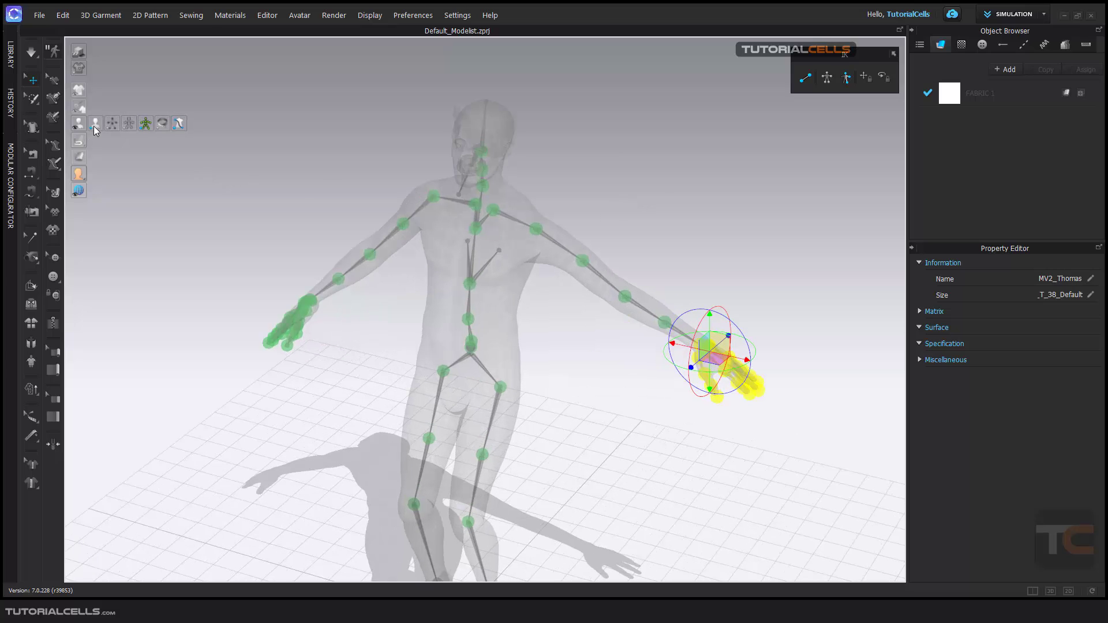
left_click(147, 123)
right_click_drag(501, 274, 461, 286)
right_click(459, 291)
left_click(394, 290)
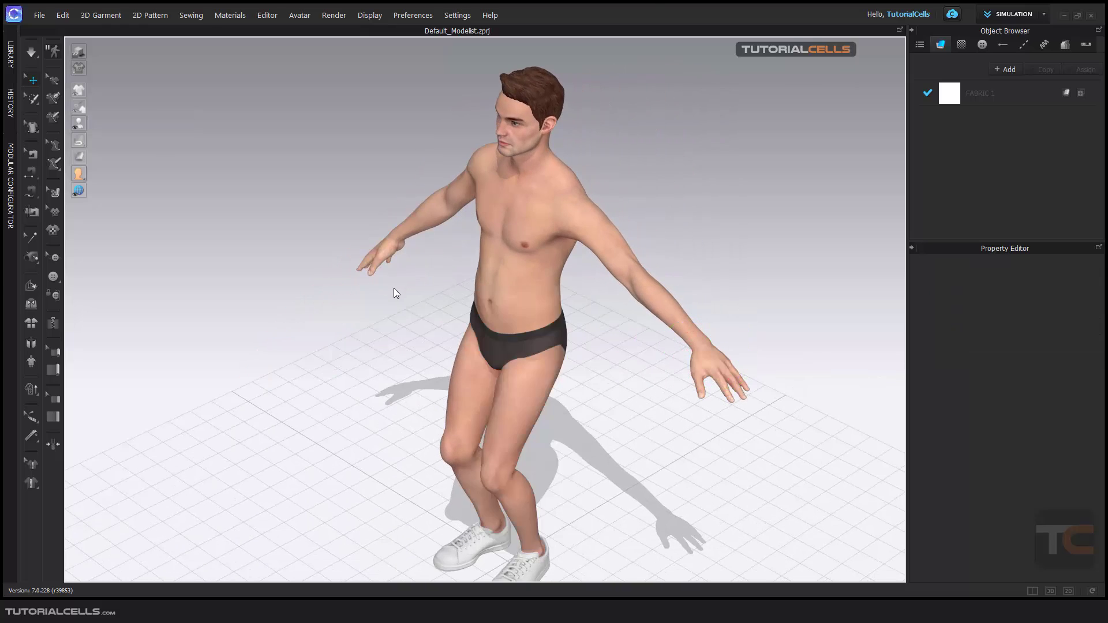
mouse_move(394, 290)
right_mouse_down()
mouse_move(449, 288)
mouse_move(439, 270)
mouse_move(414, 287)
right_mouse_up()
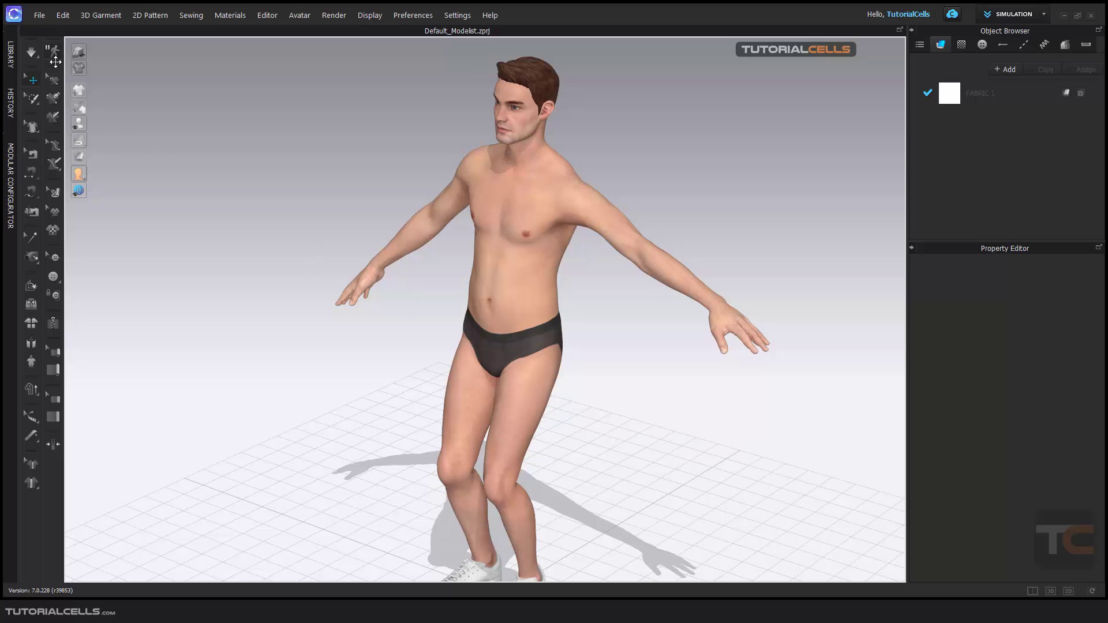
Open the dialog for saving the avatar's current pose as a pose file and close it without saving
left_click(44, 19)
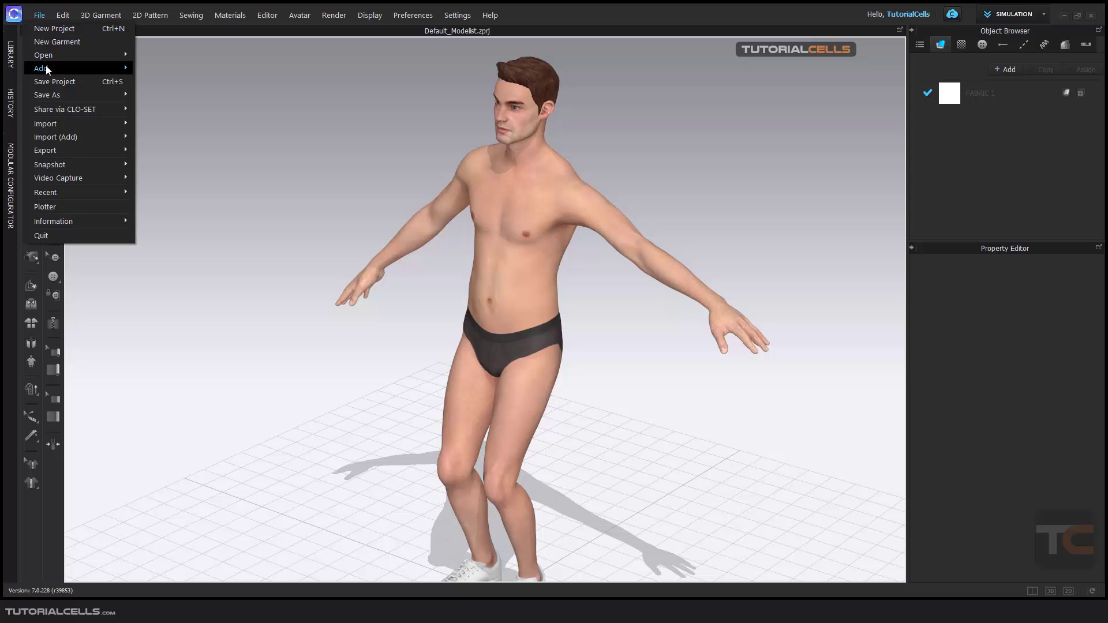
mouse_move(60, 95)
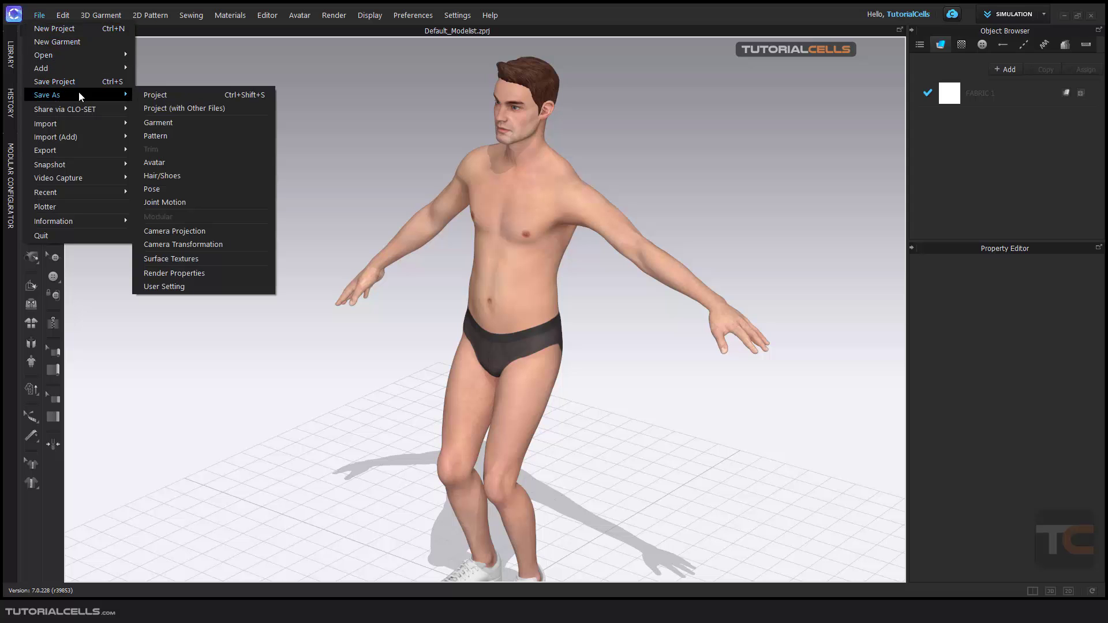
left_click(193, 189)
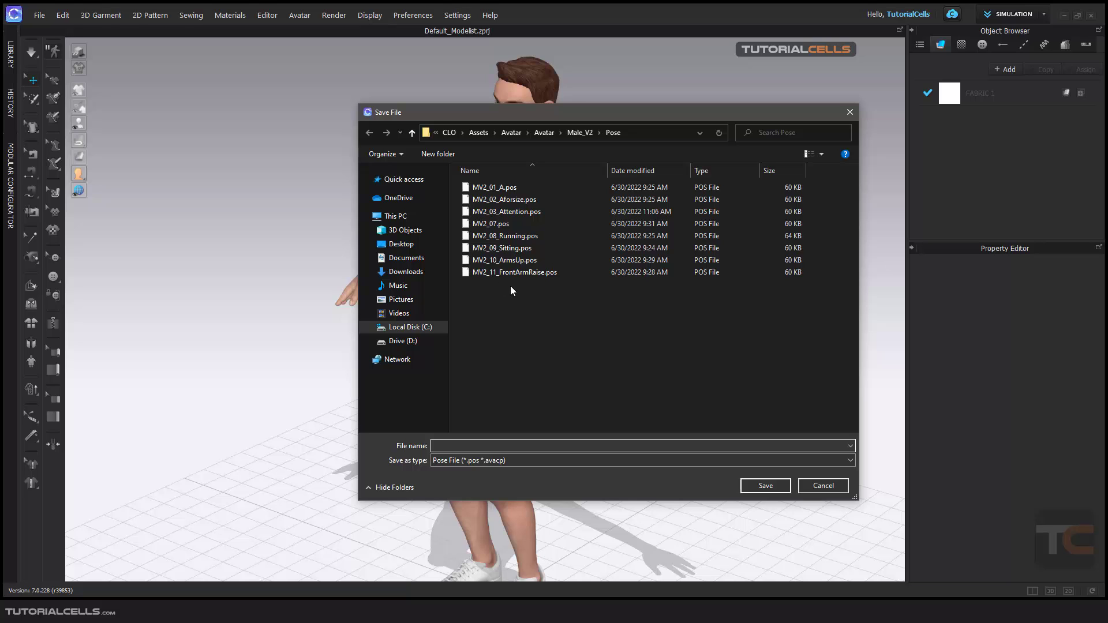
left_click(830, 489)
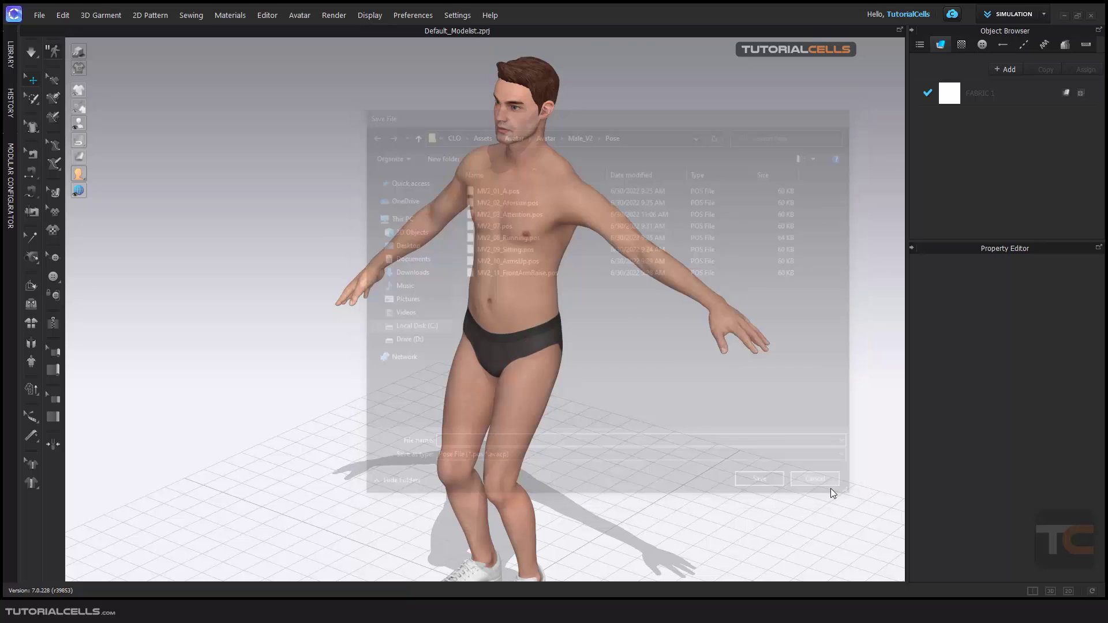